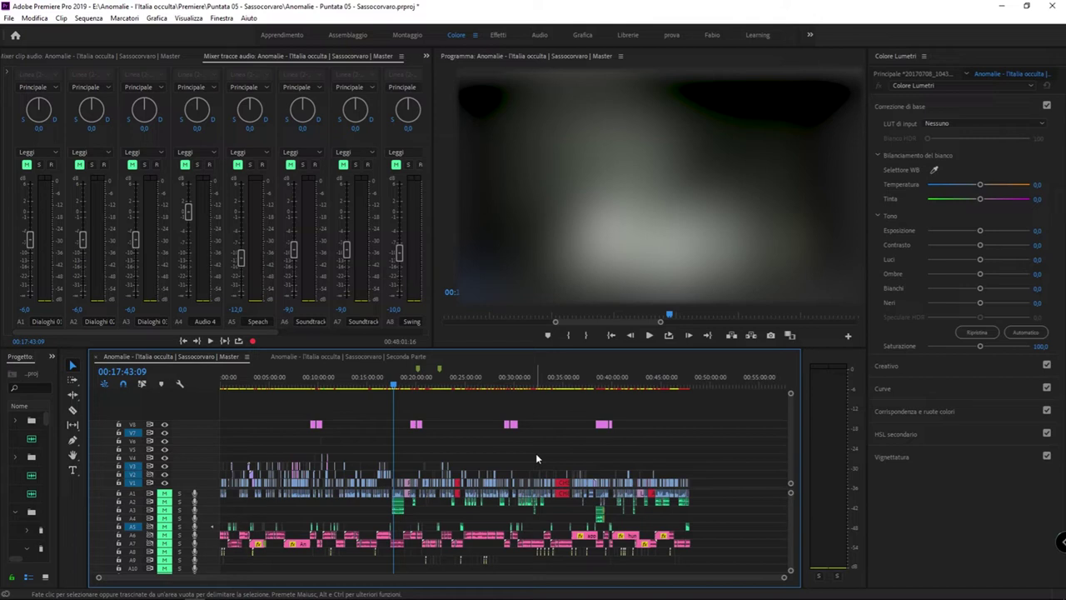
Clear the clip selection and zoom the timeline in twice around the playhead at 00:17:43
left_click(482, 433)
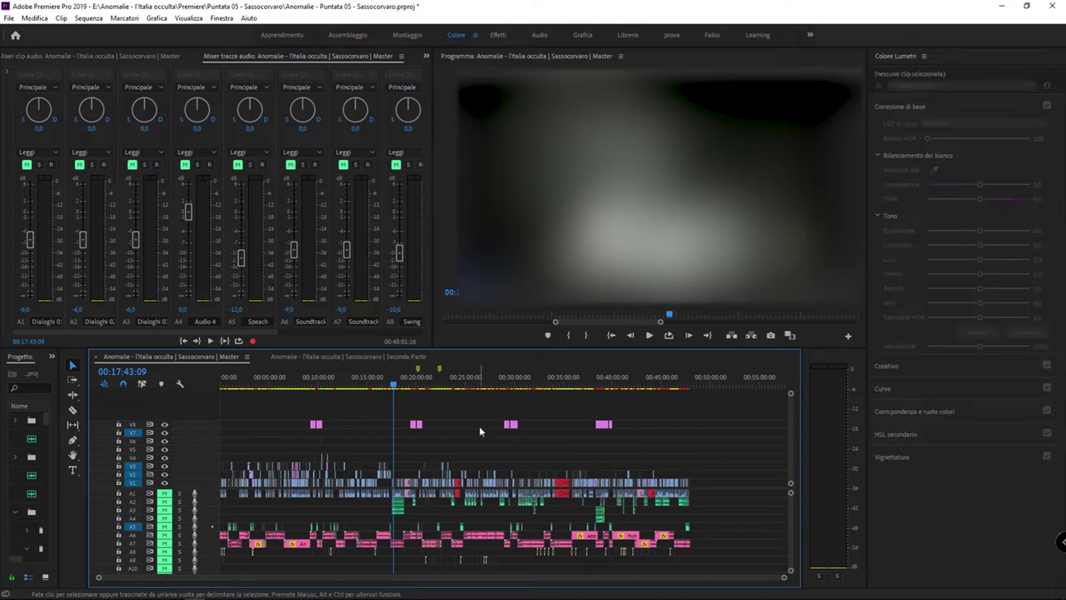
key("equal")
key("equal")
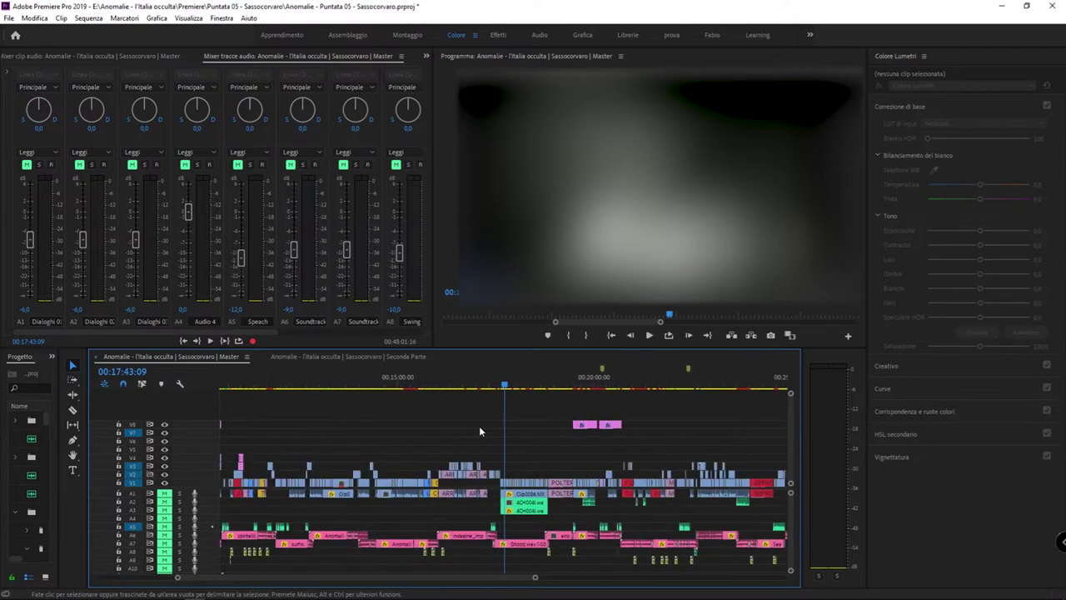
key("equal")
key("equal")
key("equal")
key("equal")
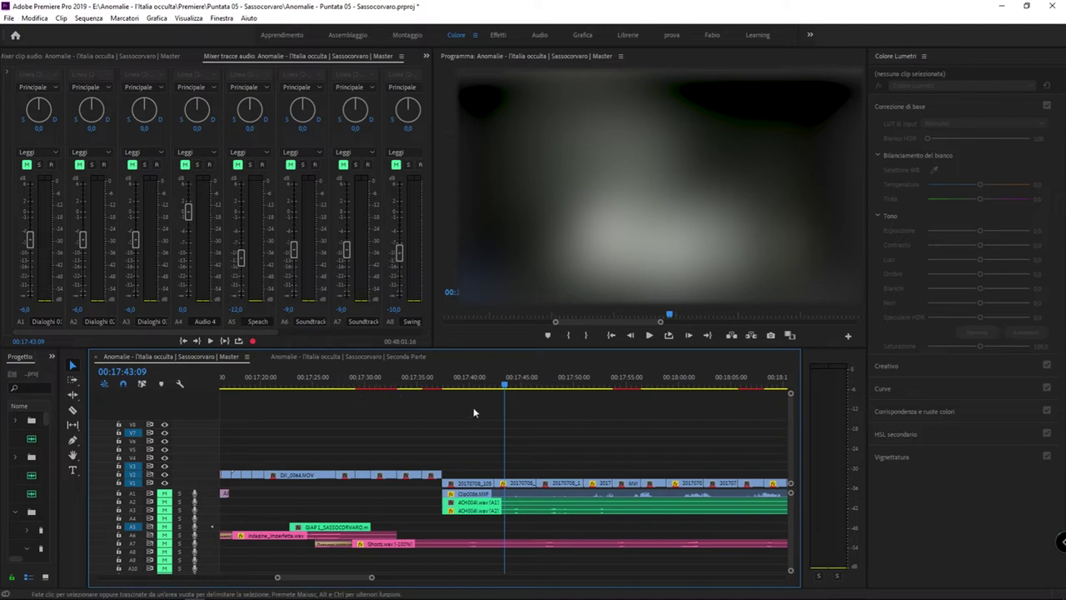
Park the playhead at 00:17:43:02, then at 00:17:30:06 over DJI_0064
left_click(500, 383)
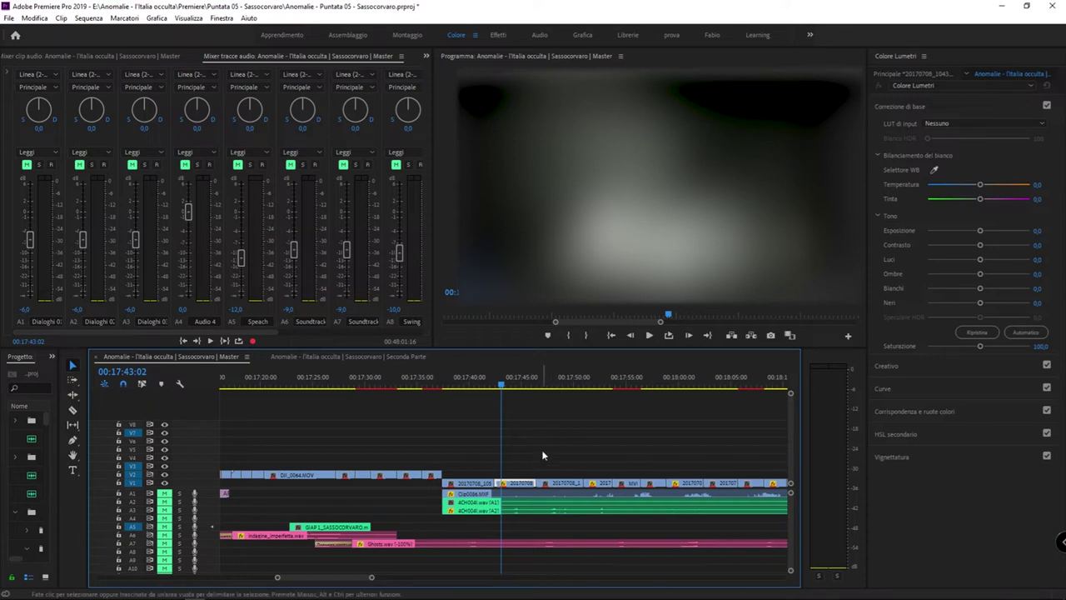
left_click(367, 382)
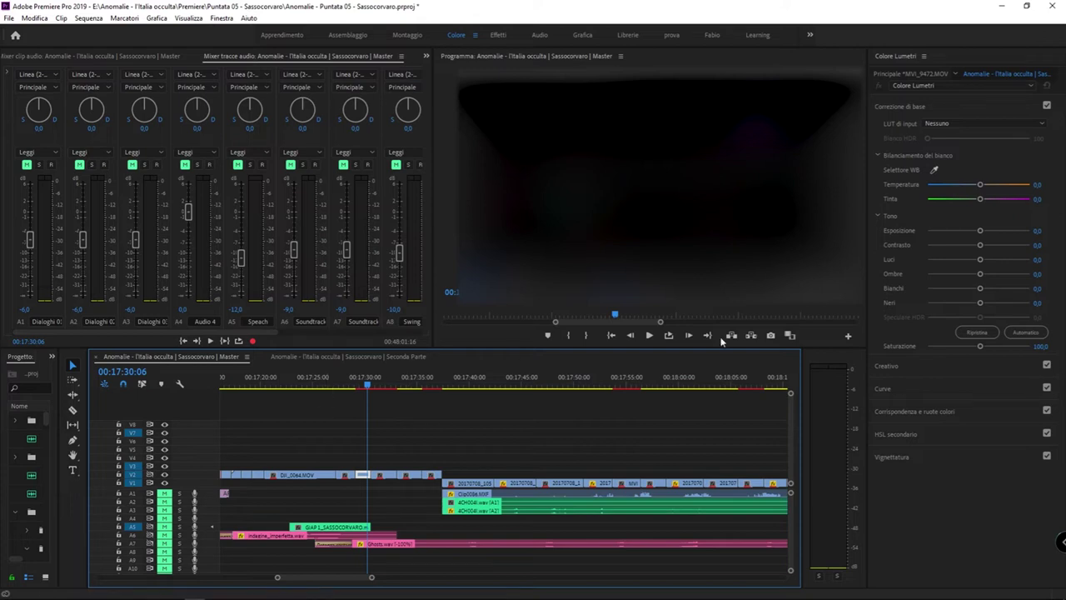
left_click(479, 379)
key("Delete")
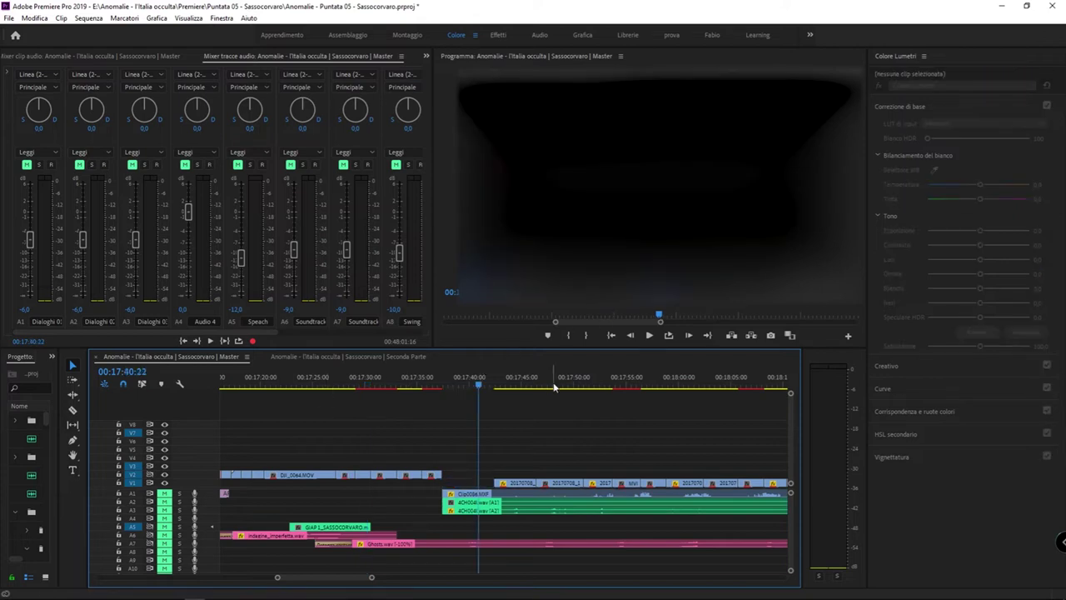
key("ctrl+z")
left_click(511, 379)
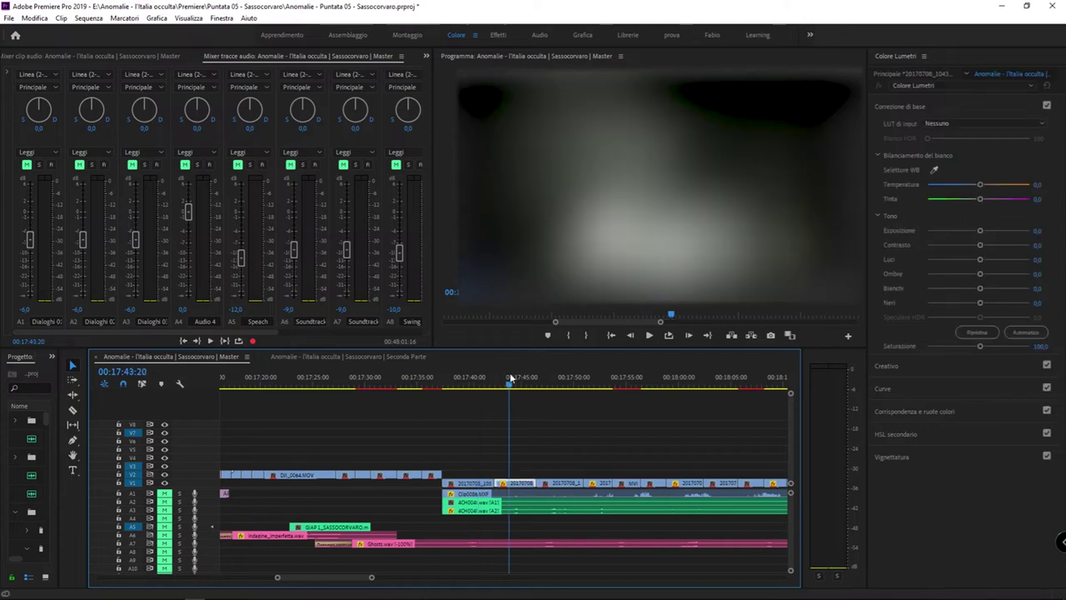
key("minus")
key("minus")
key("minus")
key("minus")
key("minus")
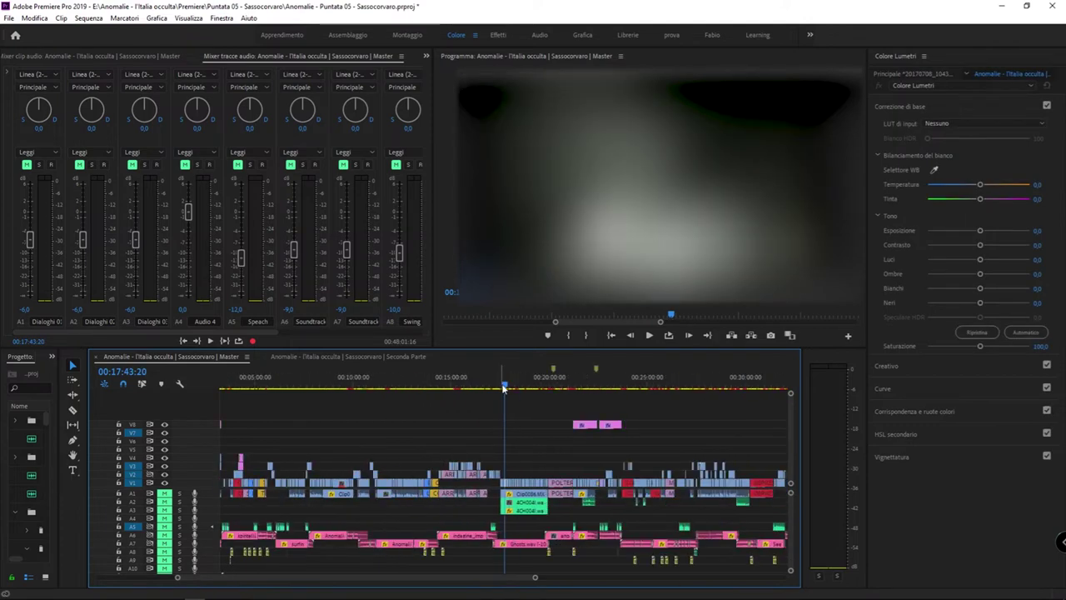
key("minus")
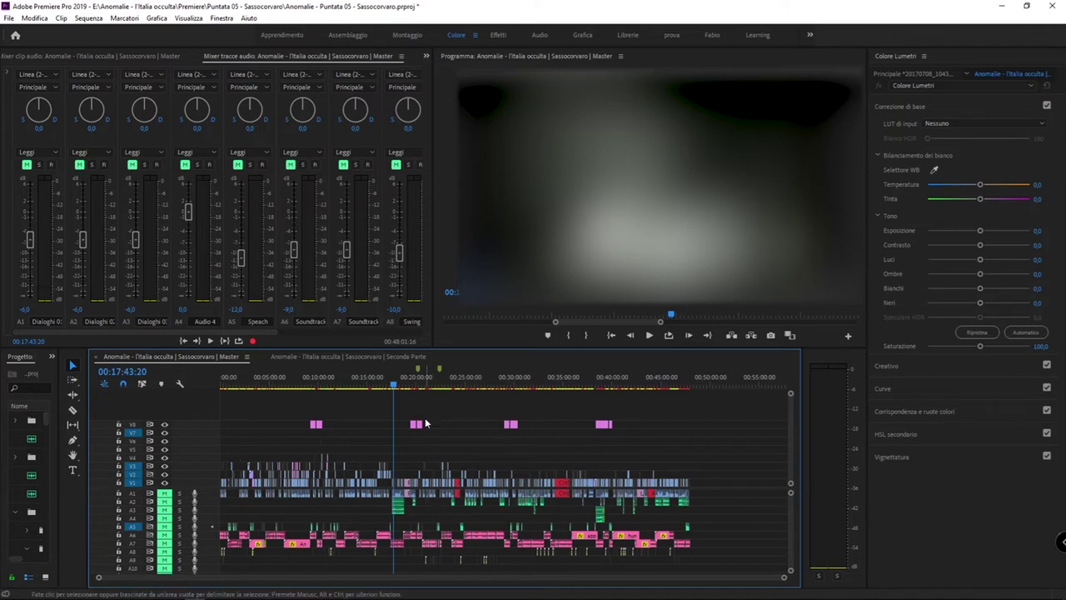
key("equal")
key("equal")
key("equal")
key("equal")
key("equal")
key("equal")
key("equal")
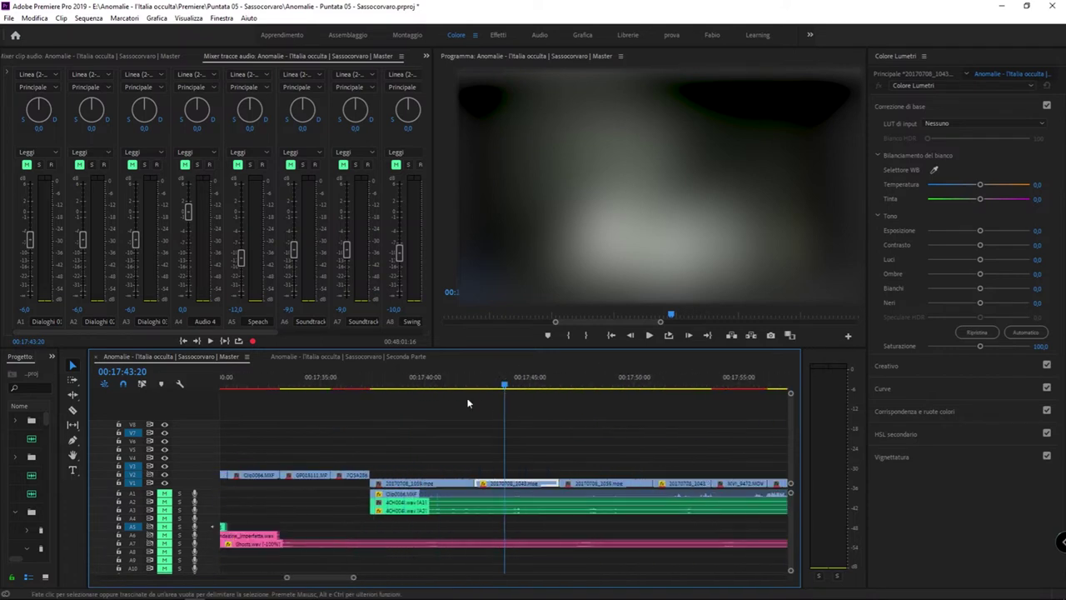
Mark an In point at 00:17:29:06 and an Out point at 00:17:32:22
left_click_drag(229, 387, 267, 387)
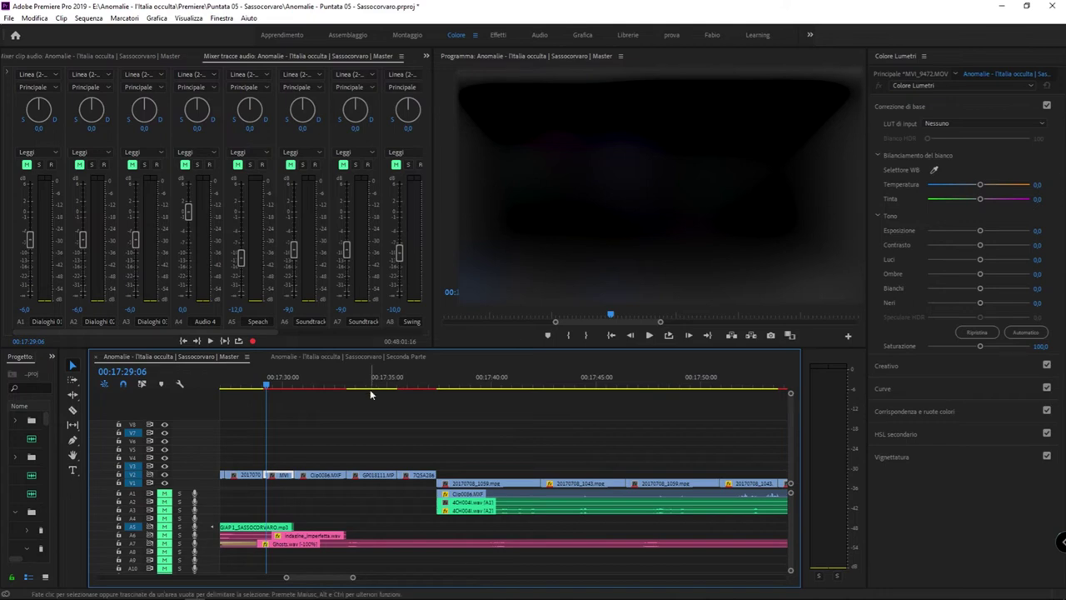
key("i")
left_click(342, 385)
key("o")
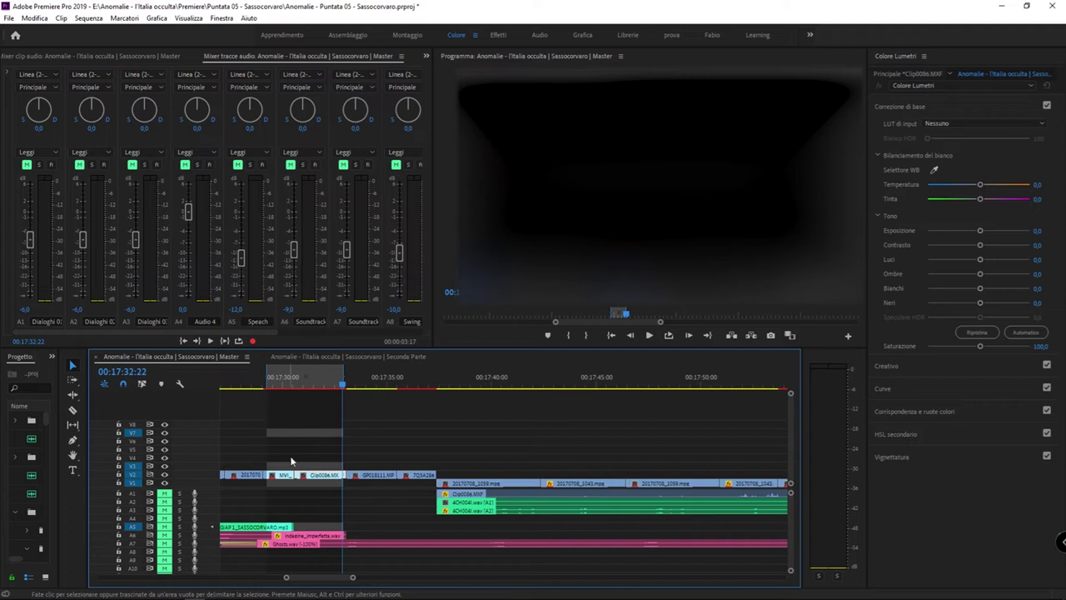
Play back the marked range, stop at 00:17:31:07, and bring up the Sequenza menu
key("ctrl+shift+space")
left_click(410, 387)
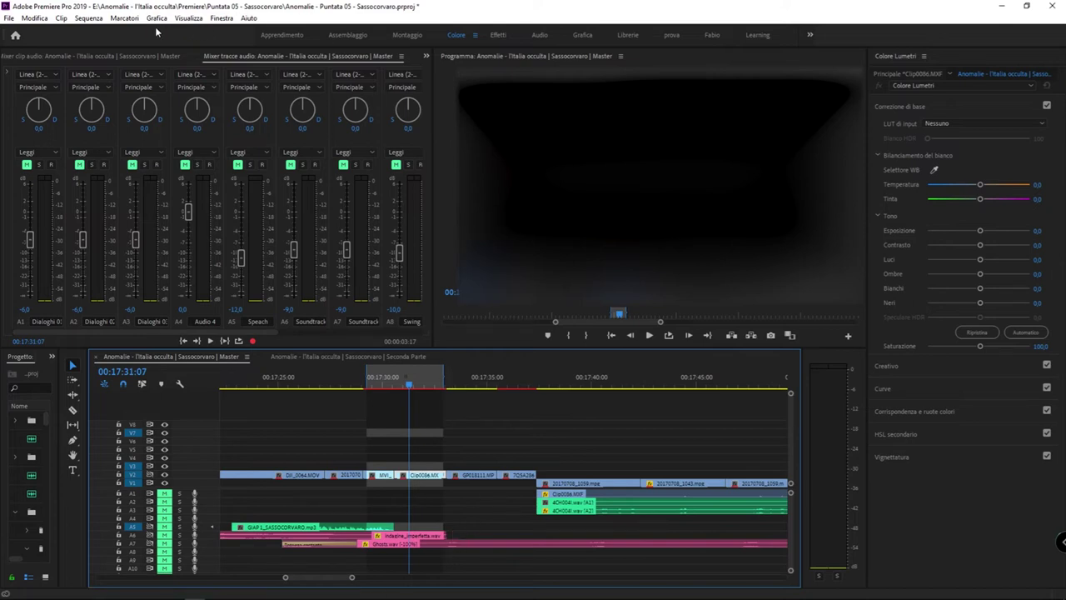
left_click(93, 21)
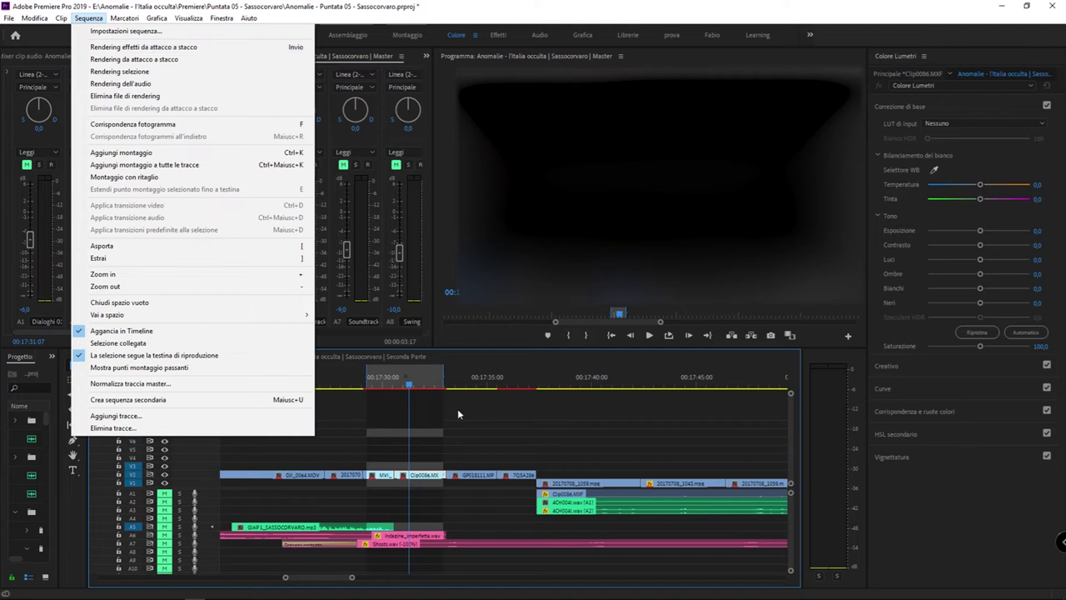
Drag the Out point past 00:17:35 for a six-second range, parking the playhead at 00:17:33:09
left_click(459, 380)
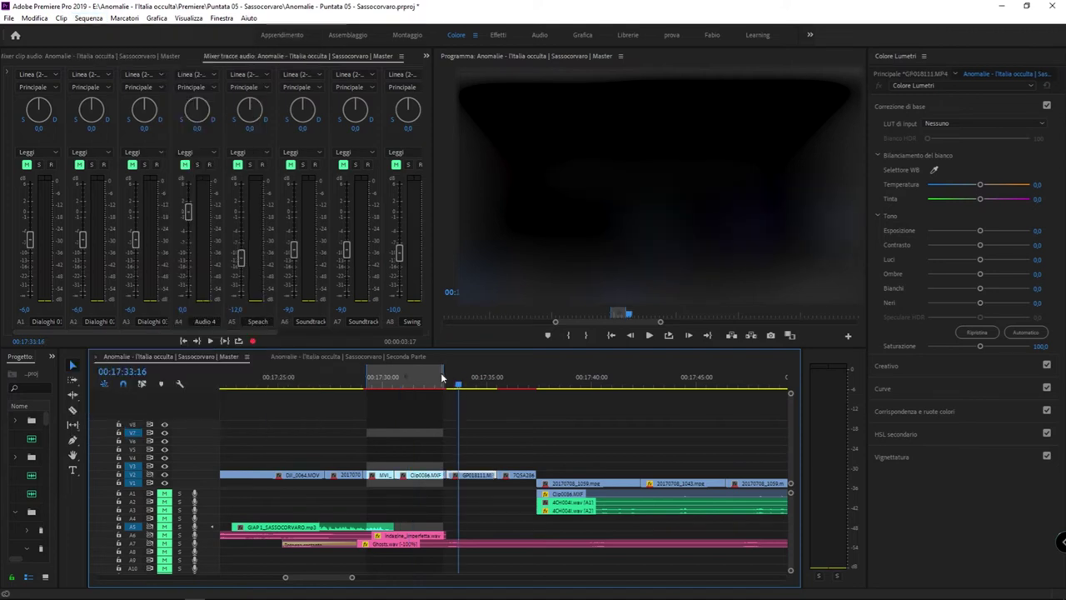
left_click_drag(442, 372, 497, 375)
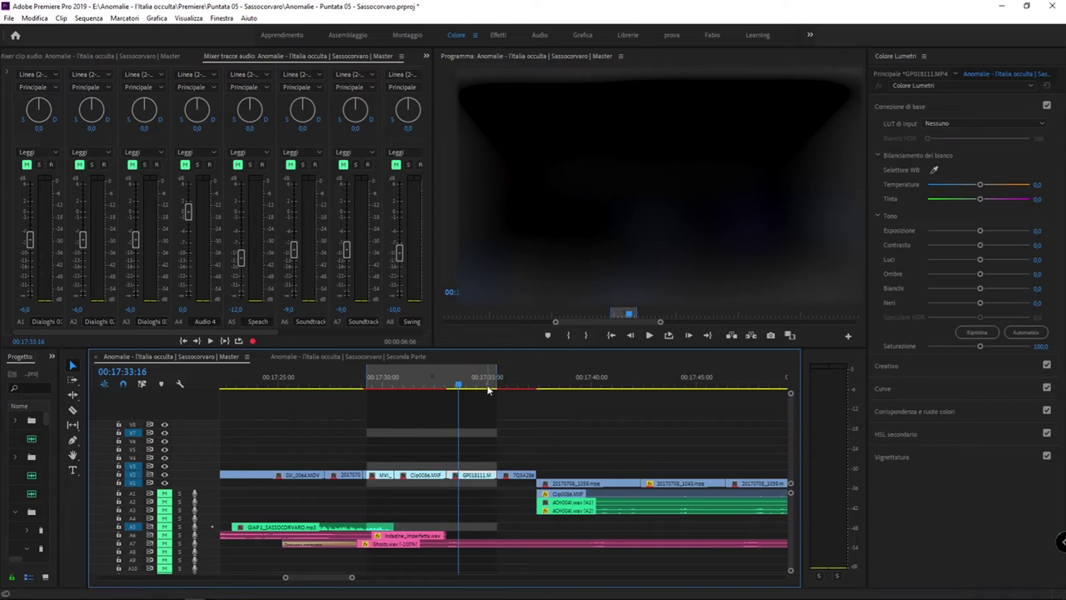
mouse_move(436, 379)
left_mouse_down()
mouse_move(452, 384)
mouse_move(323, 385)
left_mouse_up()
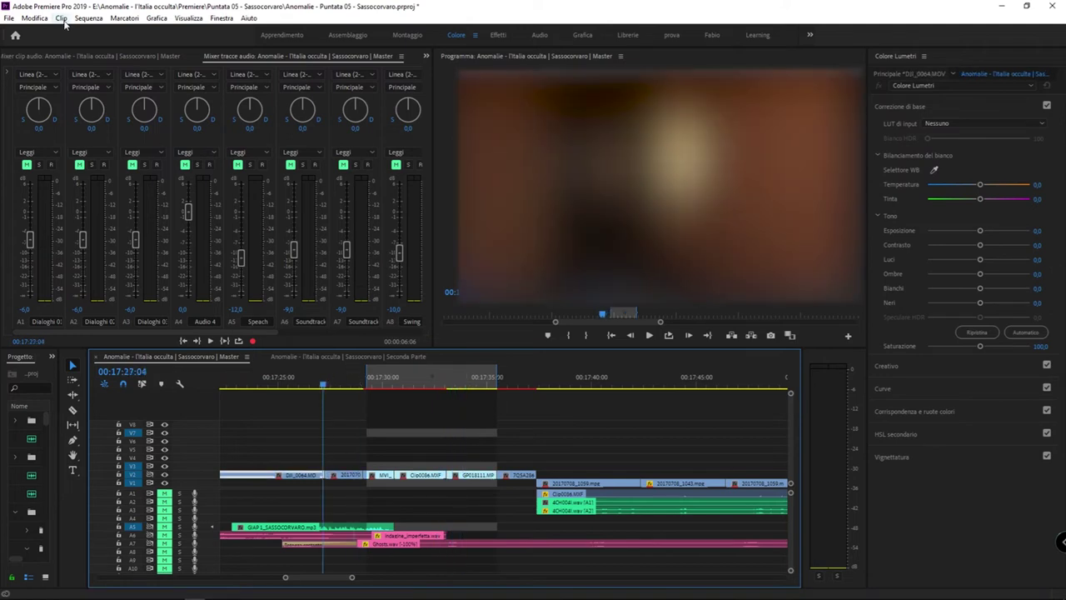
Choose Sequenza > Rendering effetti da attacco a stacco to render the marked range
left_click(88, 18)
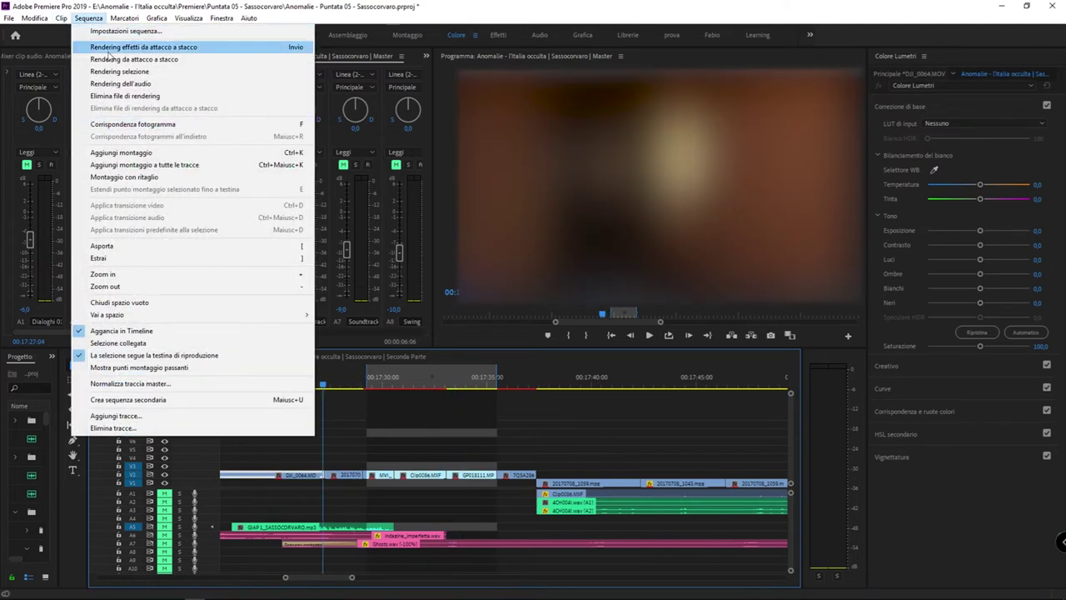
left_click(179, 47)
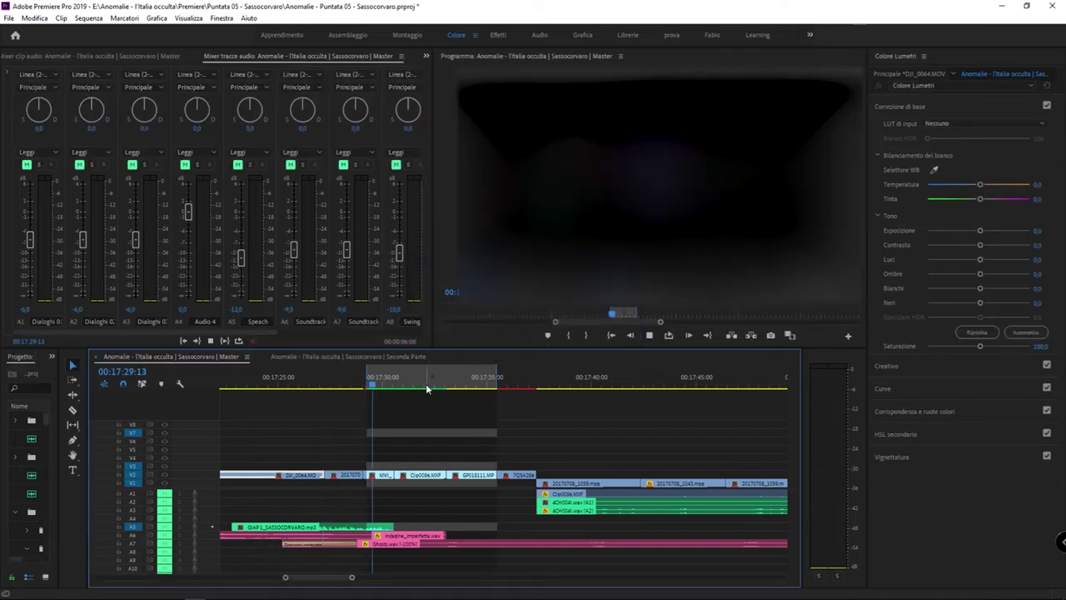
Stop playback, move the playhead to 00:17:30:23, and select the MVI_9472.MOV clip
key("space")
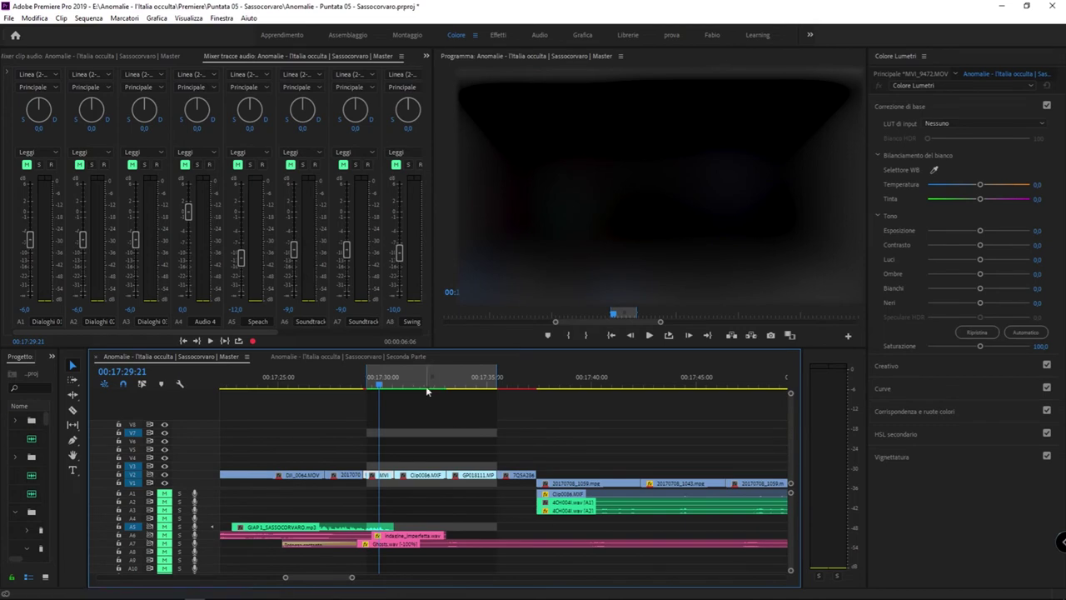
key("Down")
key("Down")
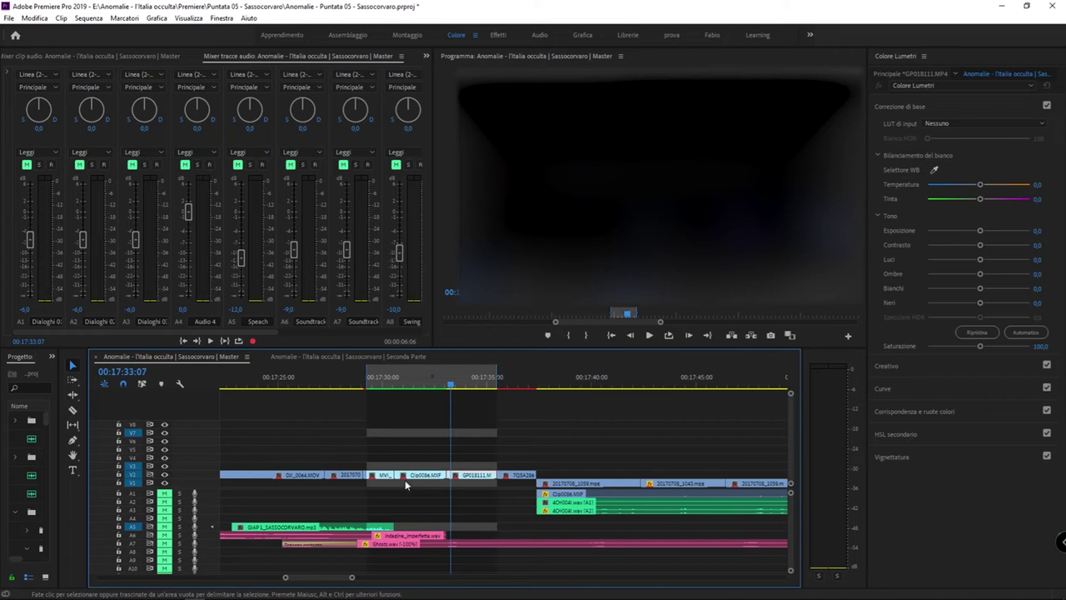
left_click_drag(421, 389, 401, 385)
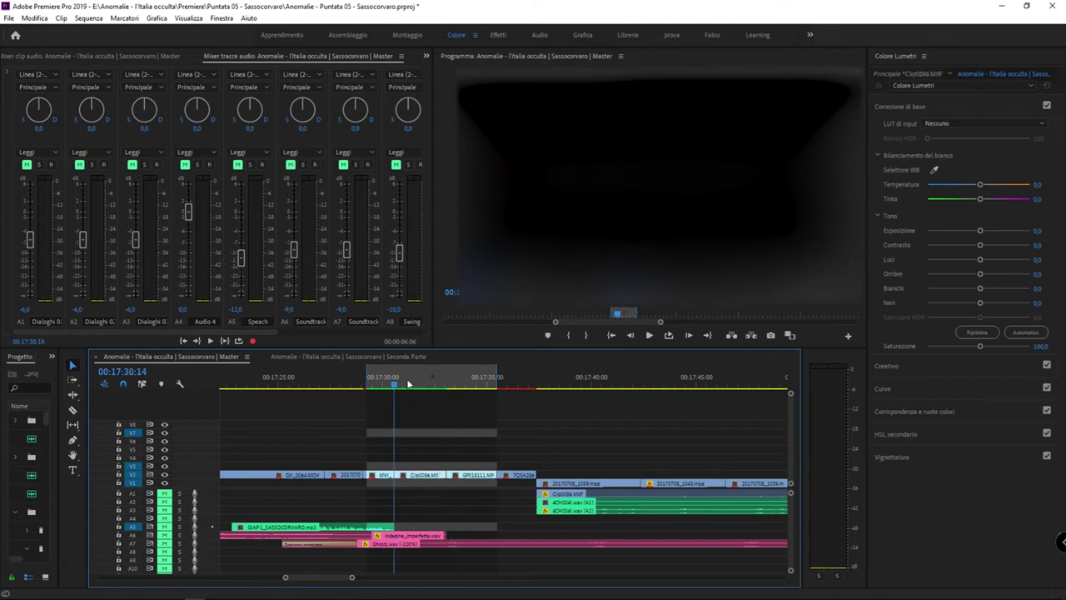
left_click(380, 477)
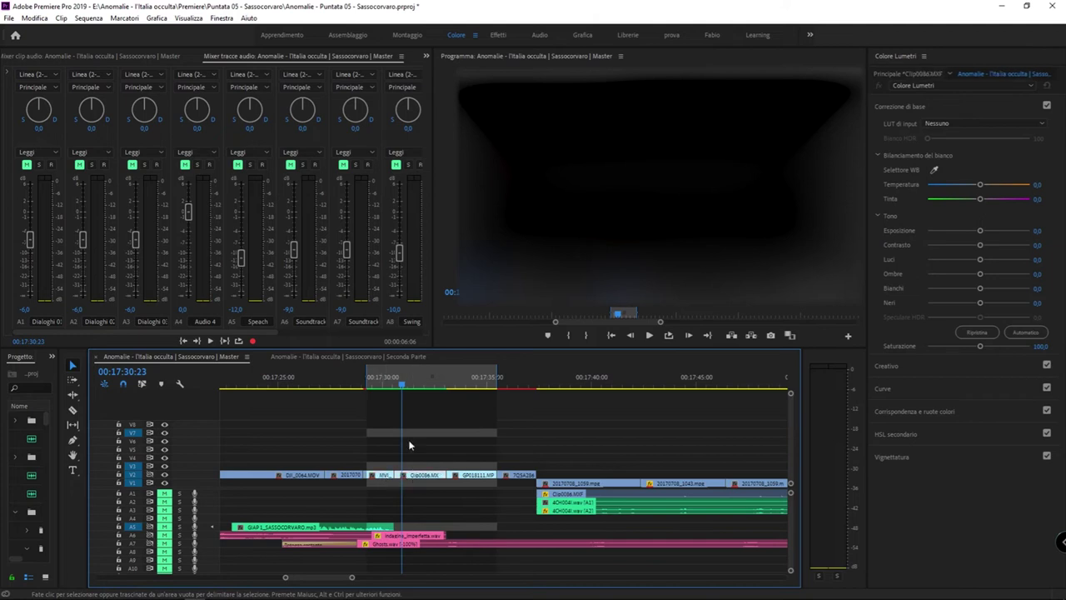
Scrub the clips between 00:17:27 and 00:17:31 to preview frames, ending at 00:17:31:10
left_click_drag(400, 382, 325, 384)
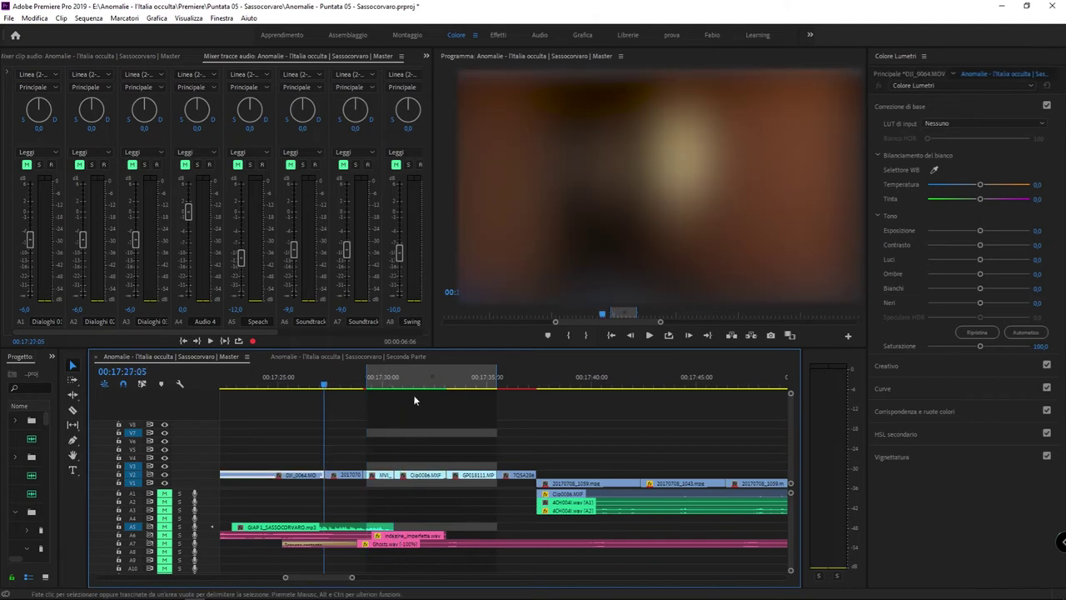
key("Down")
key("space")
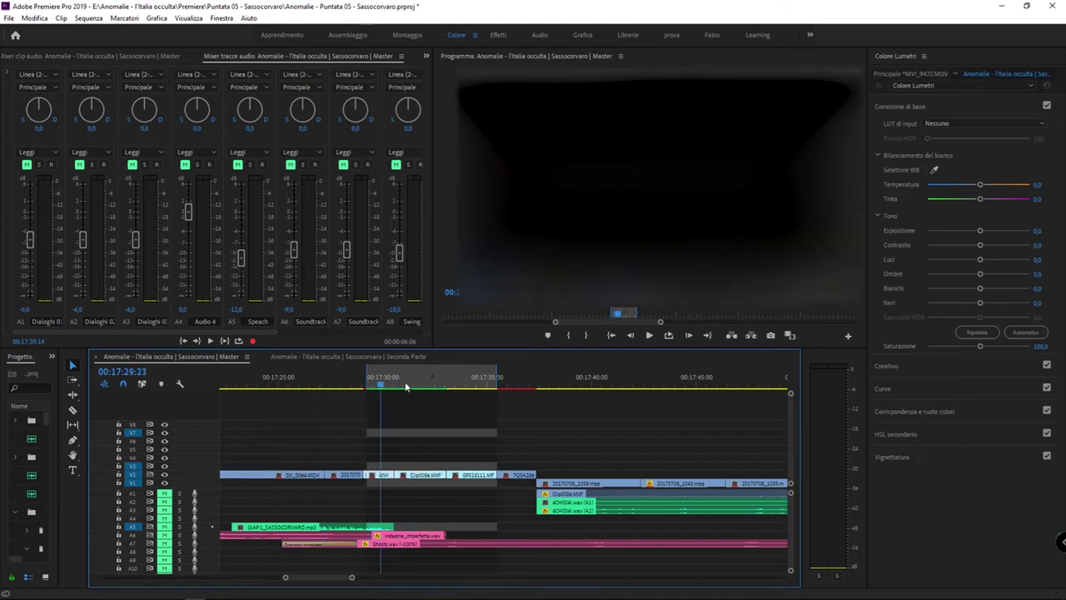
left_click(406, 381)
left_click_drag(407, 374, 426, 371)
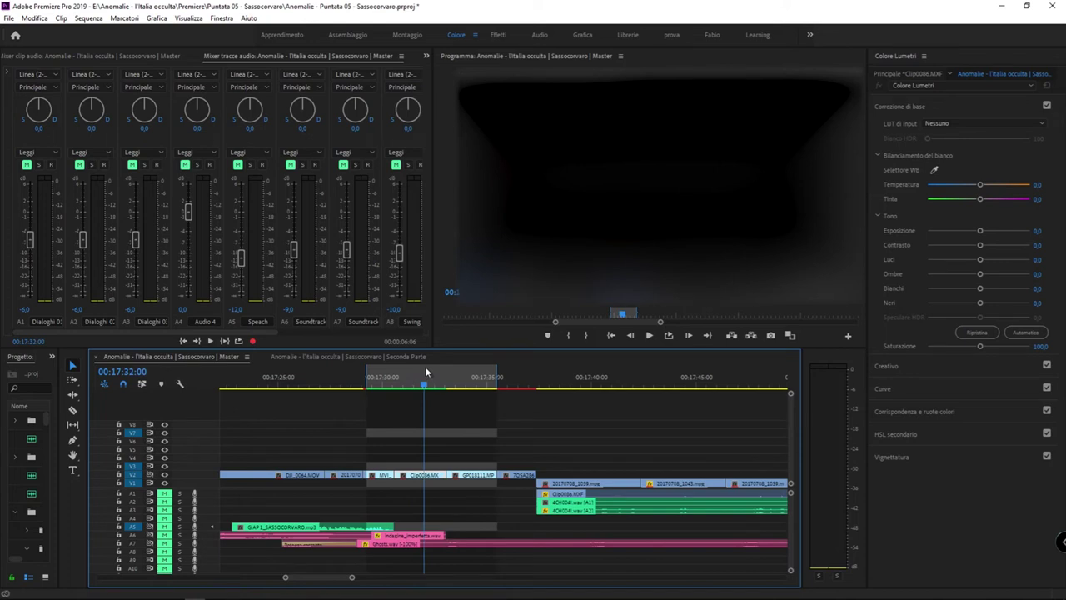
left_click_drag(425, 372, 411, 375)
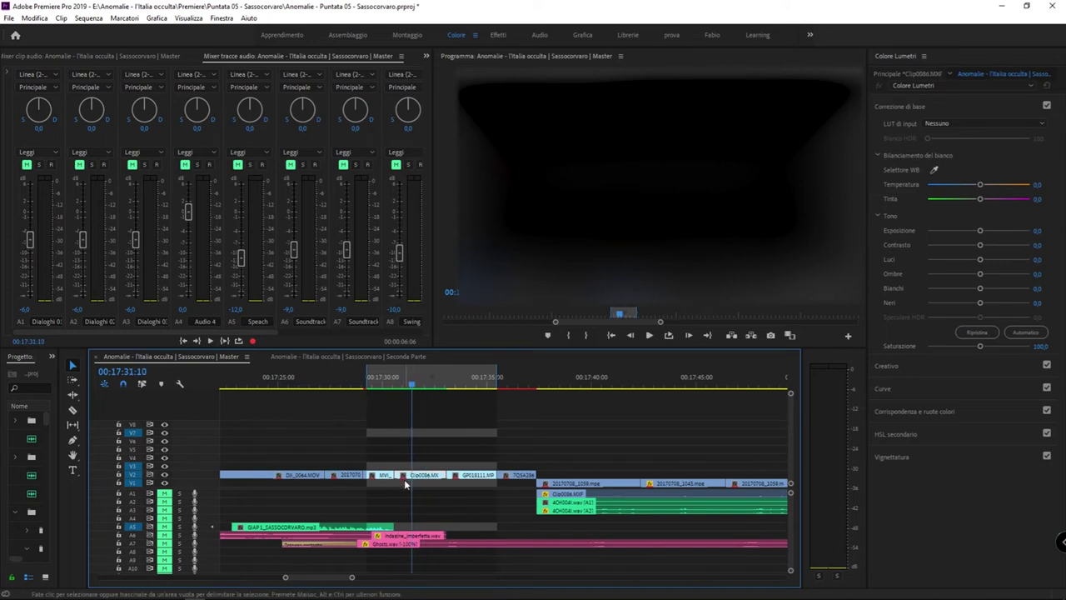
Marquee-select the V1 and V2 clips near 00:17:31 and bring up the Sequenza menu
left_click_drag(381, 459, 412, 472)
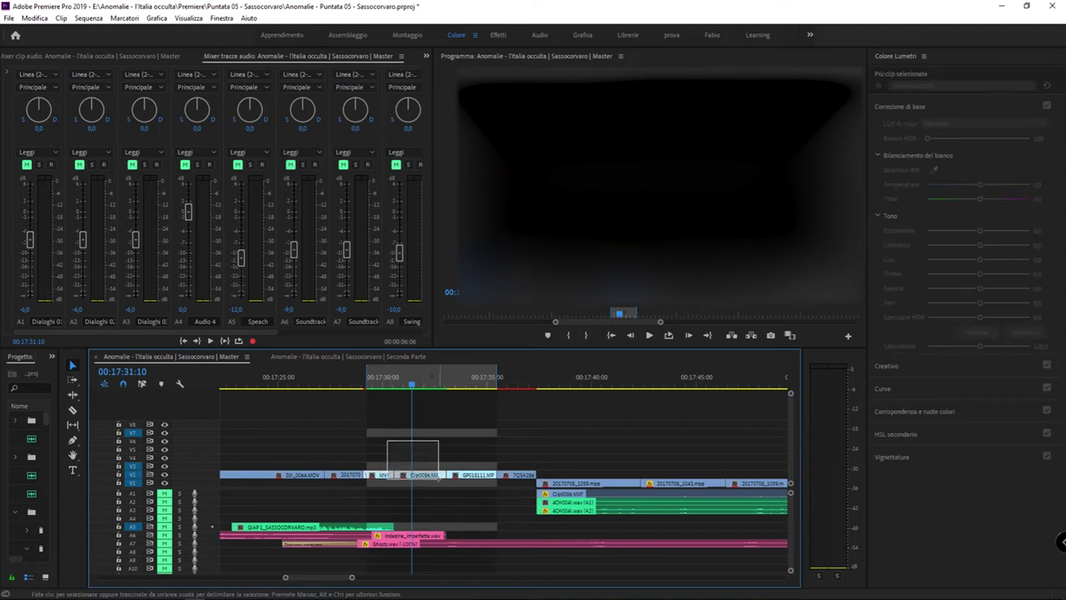
left_click(422, 379)
mouse_move(423, 382)
left_mouse_down()
mouse_move(487, 377)
mouse_move(420, 380)
left_mouse_up()
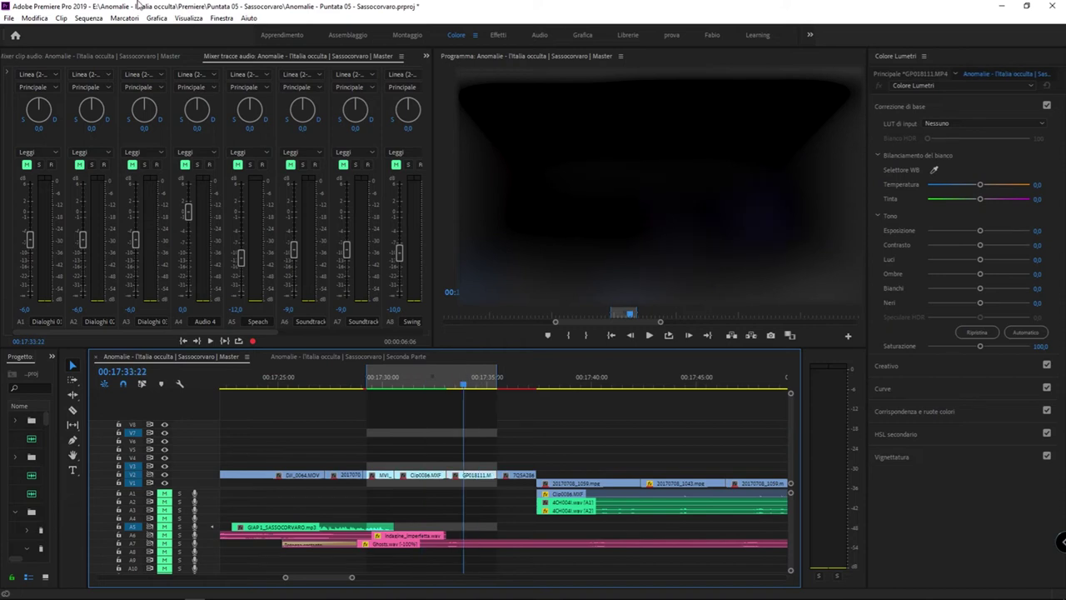
left_click(89, 17)
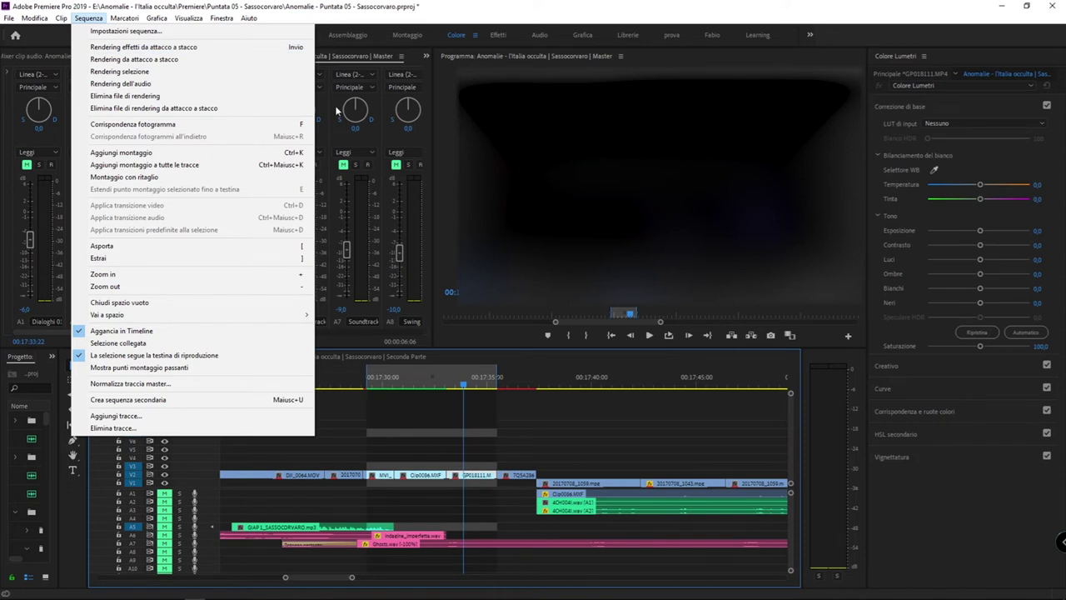
Reposition the render range to span about 00:17:35 to 00:17:42
left_click(468, 415)
mouse_move(469, 385)
left_mouse_down()
mouse_move(441, 390)
mouse_move(465, 384)
left_mouse_up()
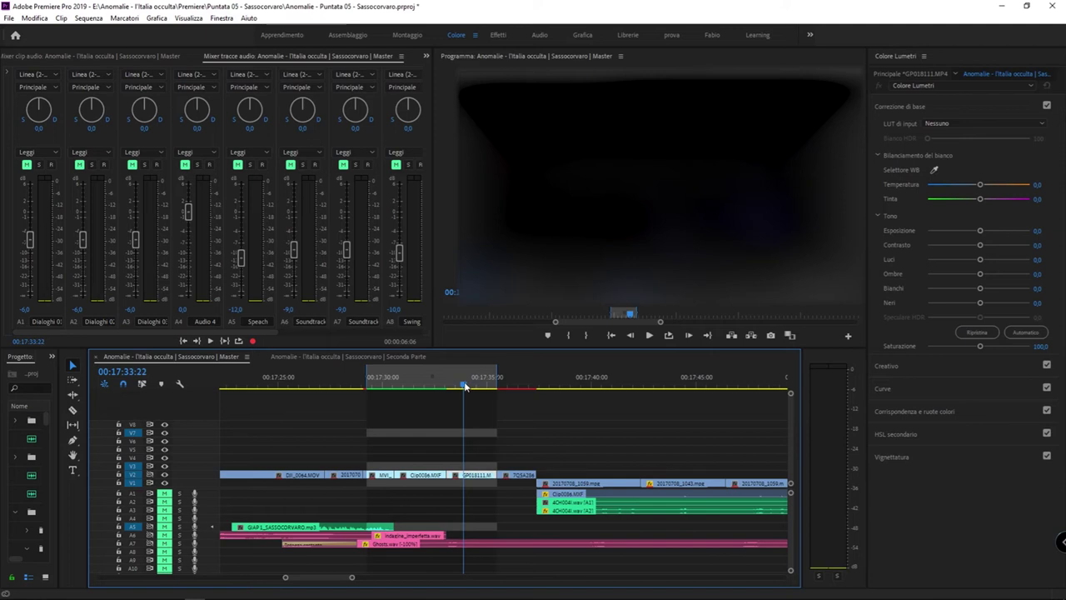
left_click(467, 384)
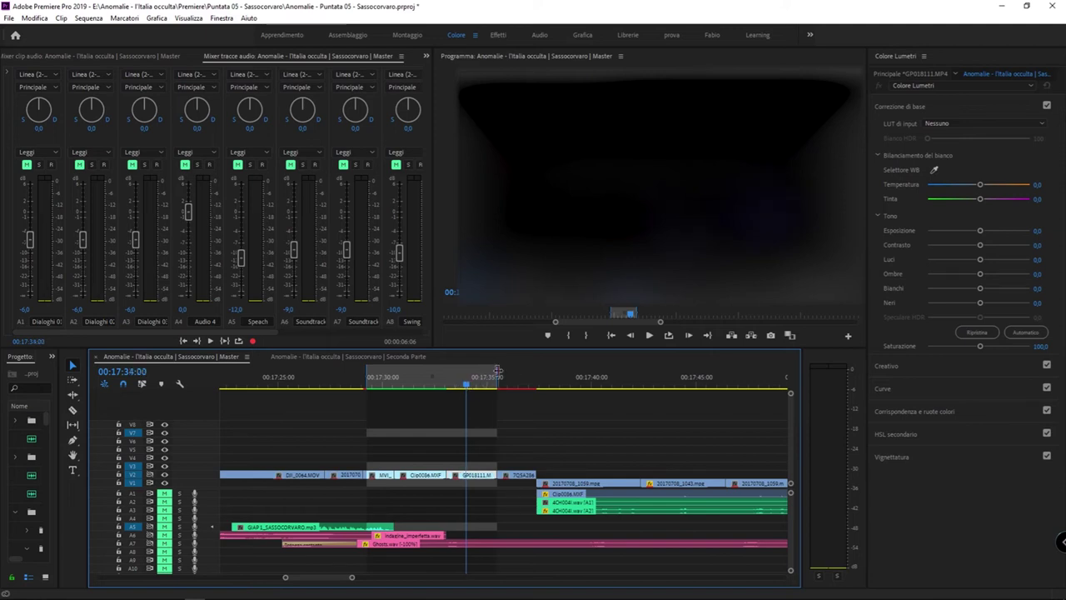
left_click_drag(497, 370, 641, 372)
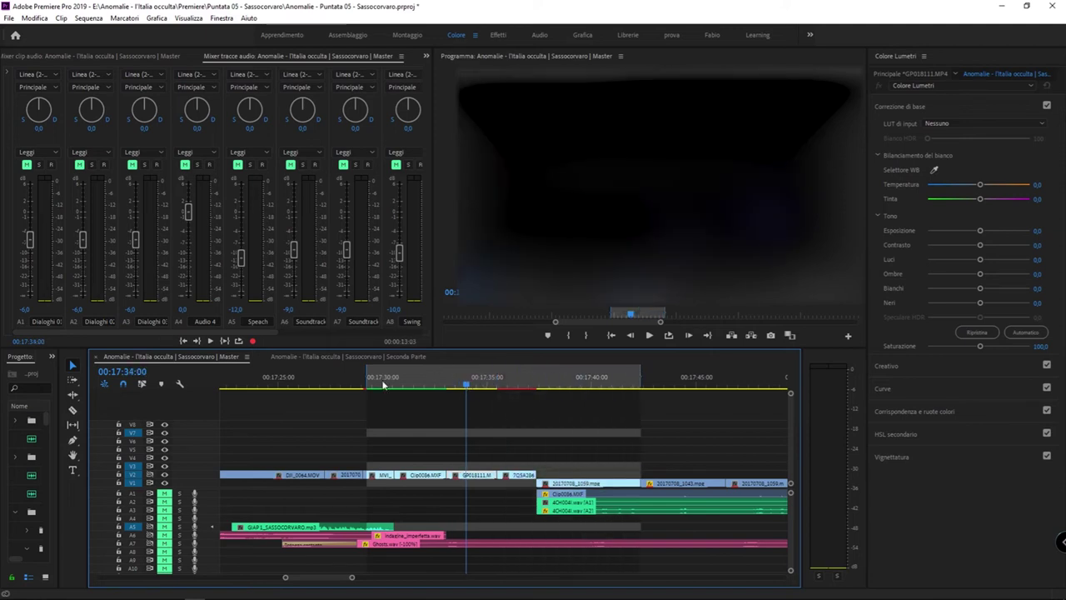
mouse_move(367, 379)
left_mouse_down()
mouse_move(498, 371)
mouse_move(556, 385)
left_mouse_up()
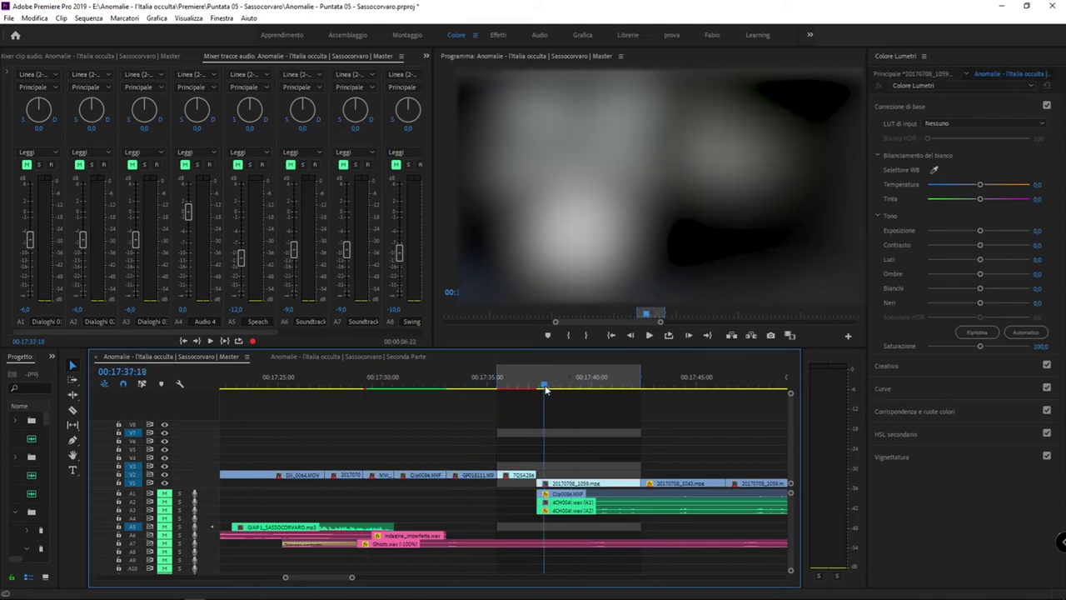
left_click(568, 391)
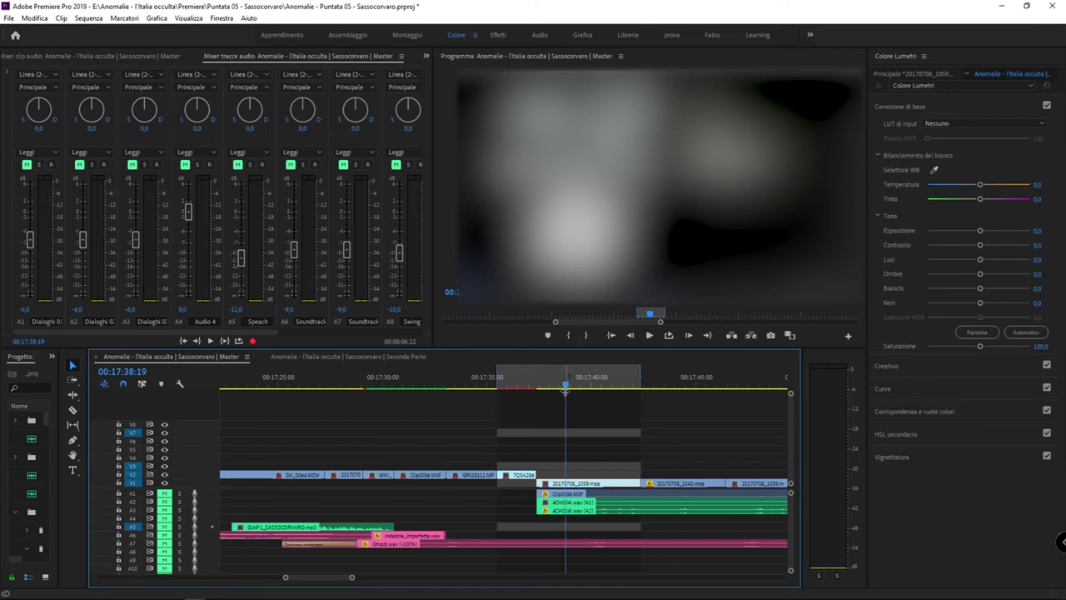
key("Up")
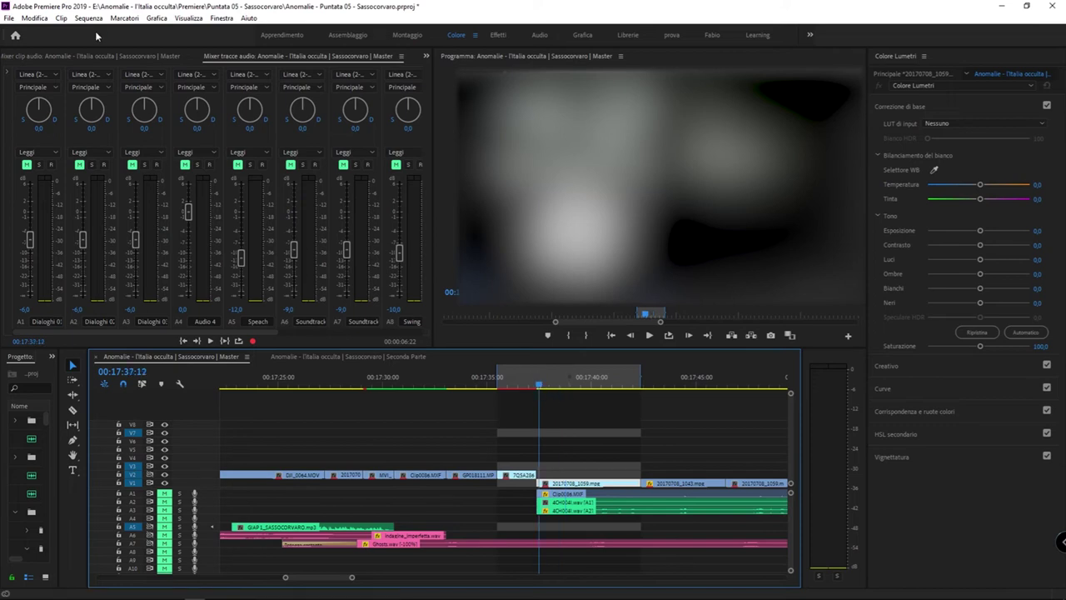
Render effects from In to Out via the Sequenza menu and check the rendered stretch
left_click(82, 19)
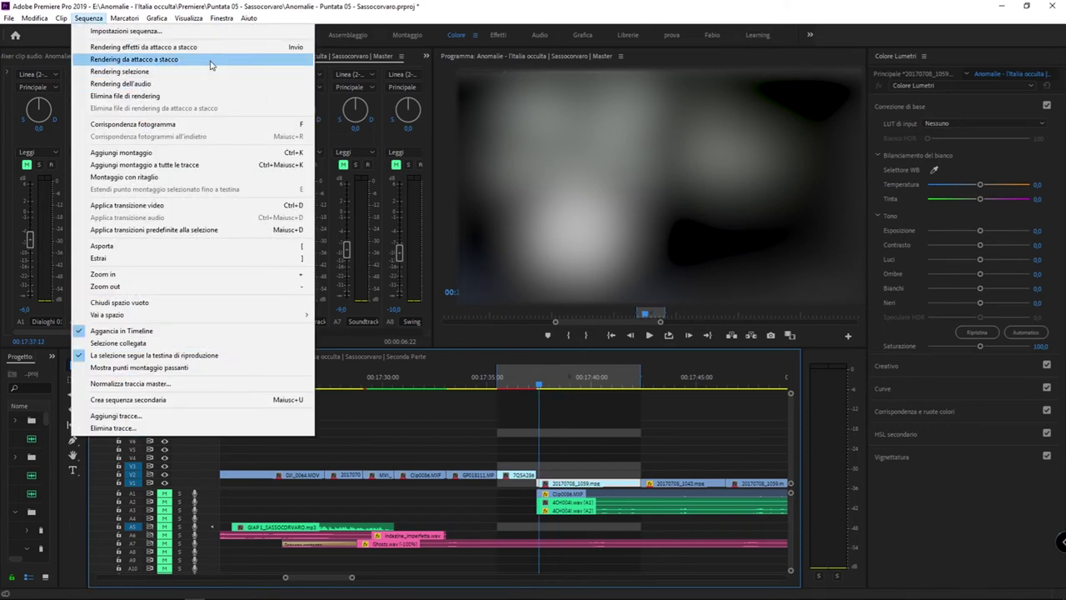
left_click(133, 51)
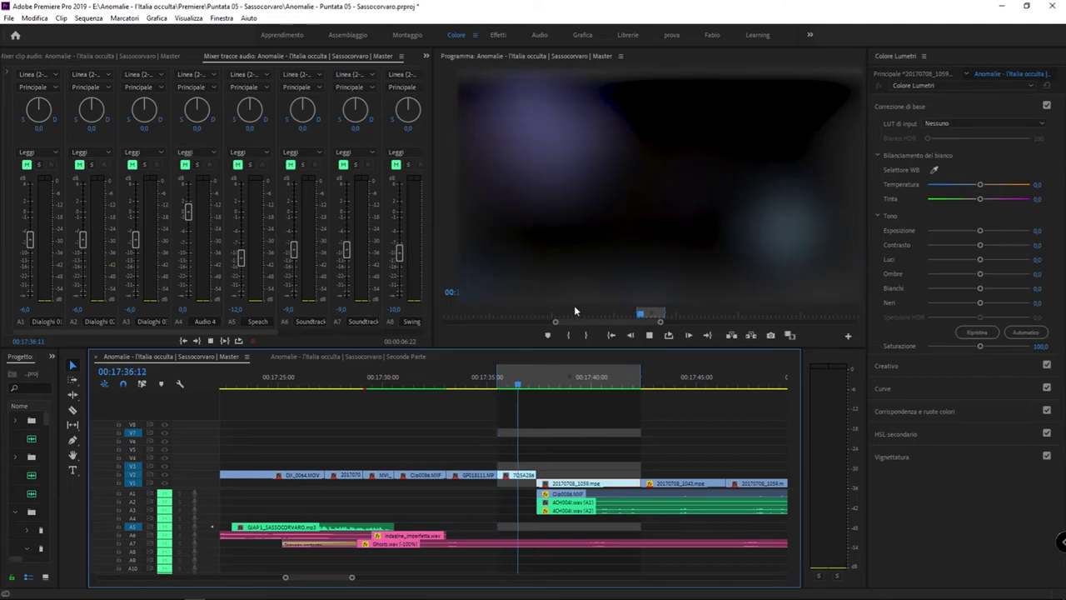
left_click(585, 376)
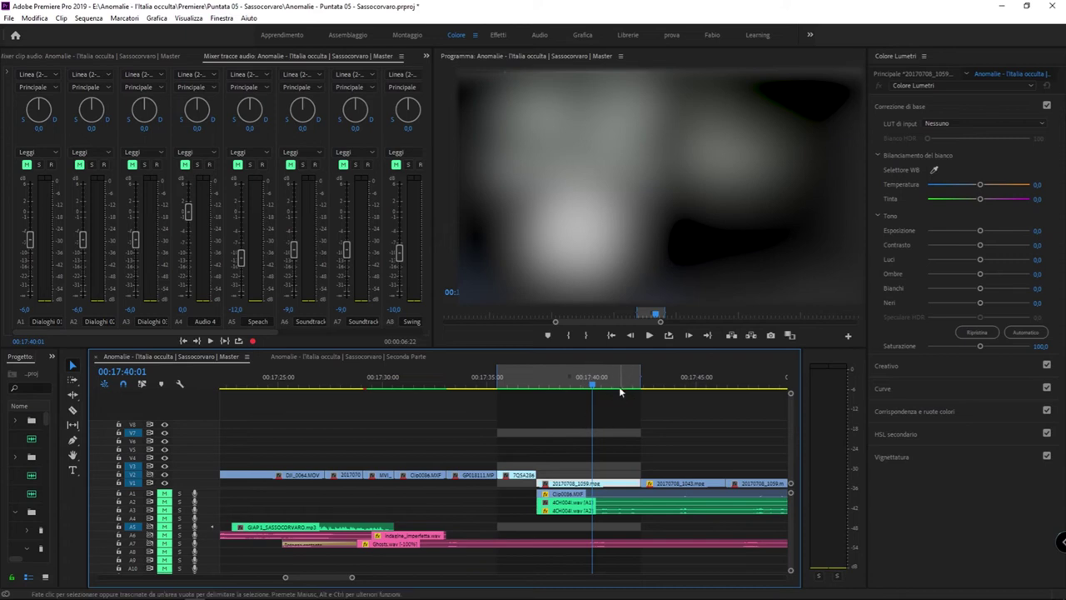
Scrub the newly rendered range and marquee-select the clips around 00:17:36
mouse_move(476, 386)
left_mouse_down()
mouse_move(595, 385)
mouse_move(561, 384)
left_mouse_up()
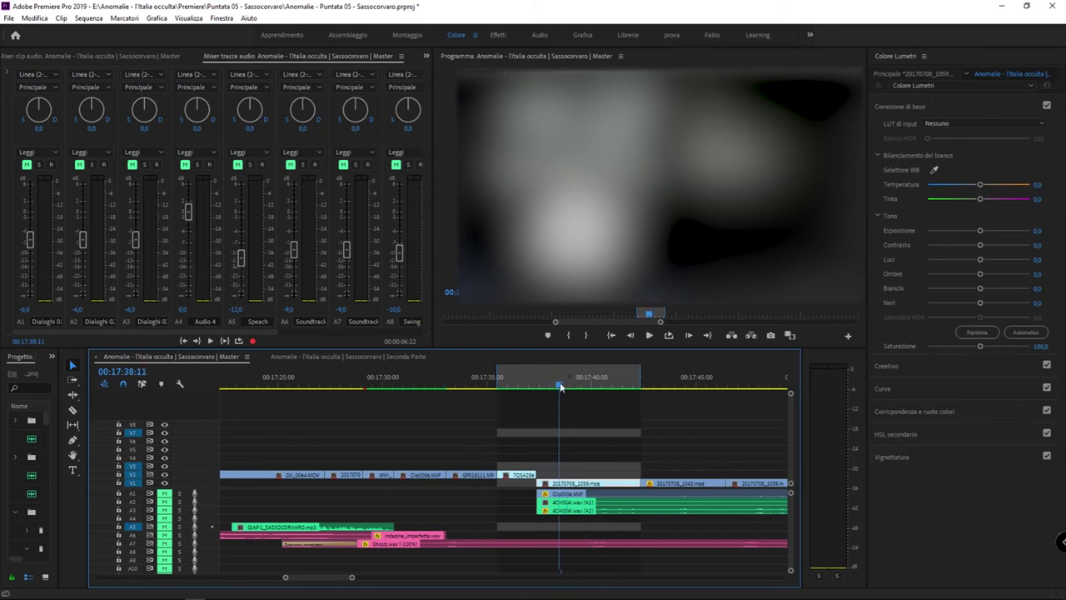
key("Up")
key("Up")
key("Up")
left_click_drag(515, 441, 613, 482)
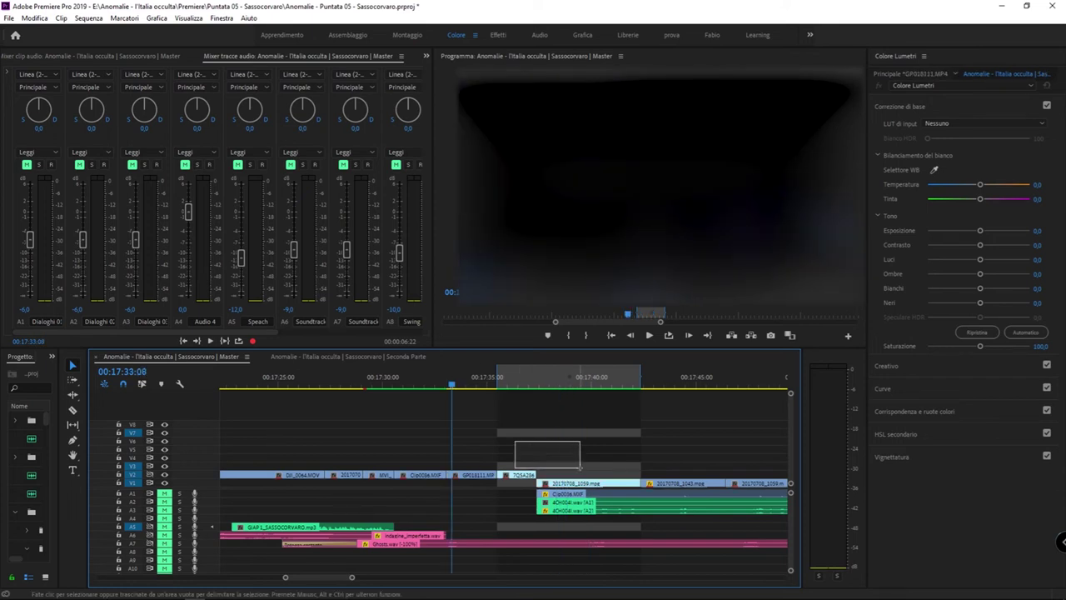
left_click_drag(531, 442, 626, 488)
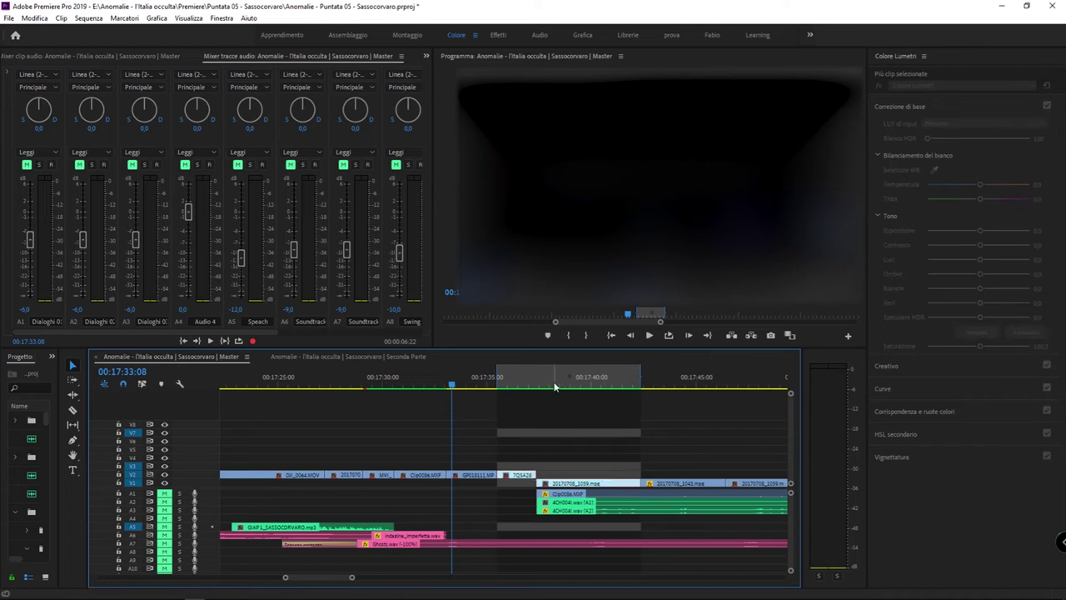
left_click_drag(550, 386, 554, 391)
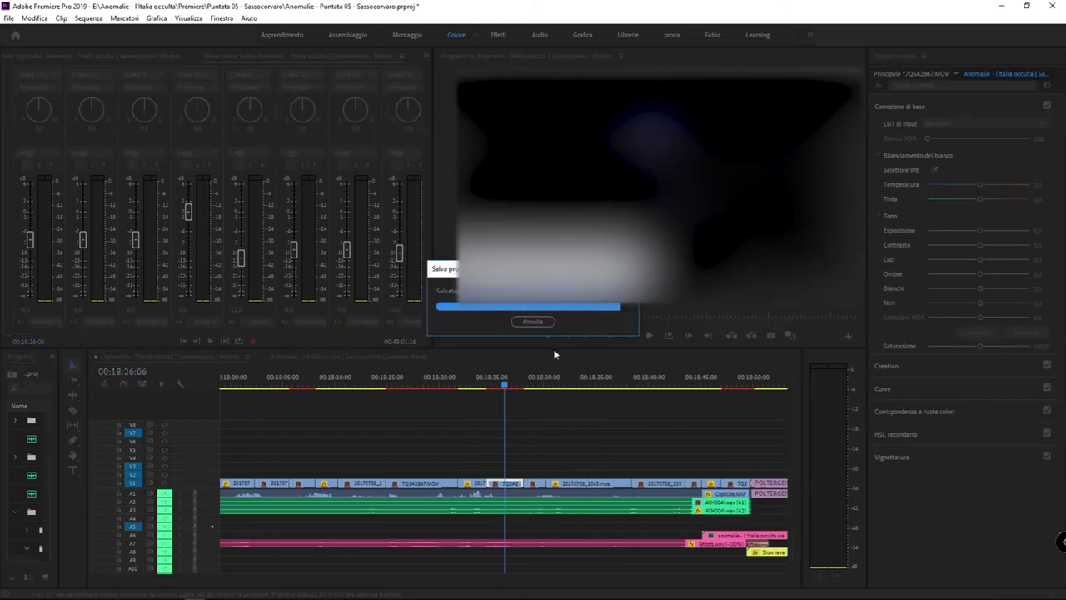
Select 7QSA2867.MOV plus two other V1 clips
left_click(428, 486)
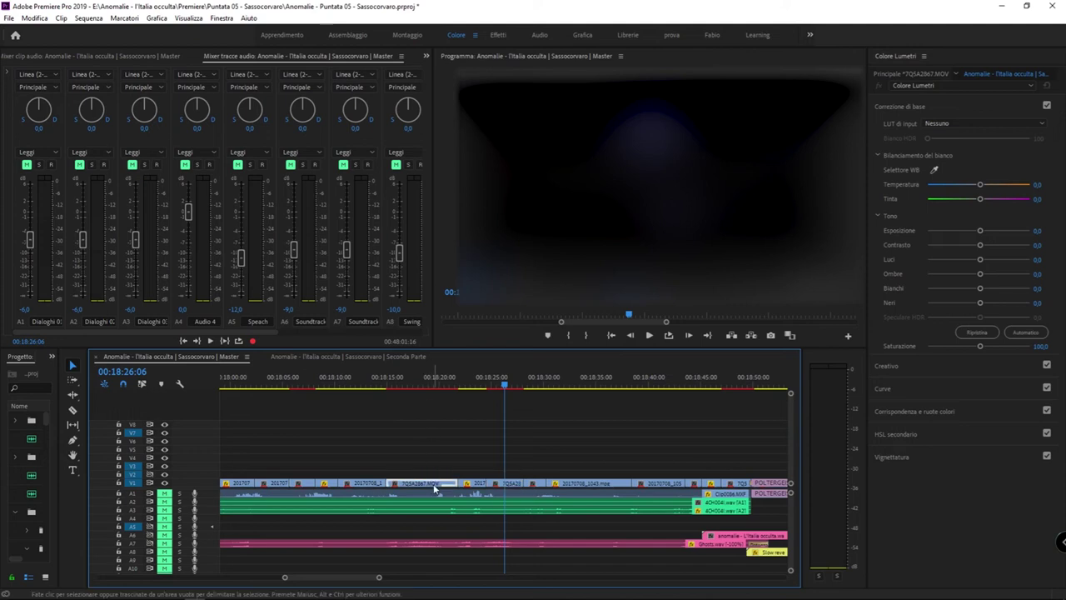
left_click(308, 482, "shift")
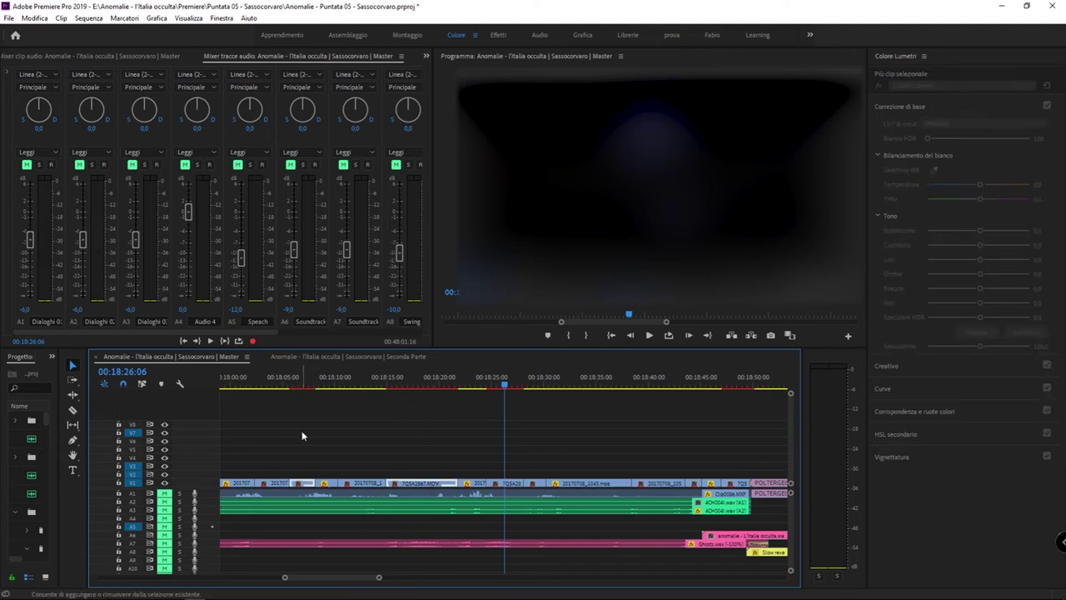
left_click(519, 483, "shift")
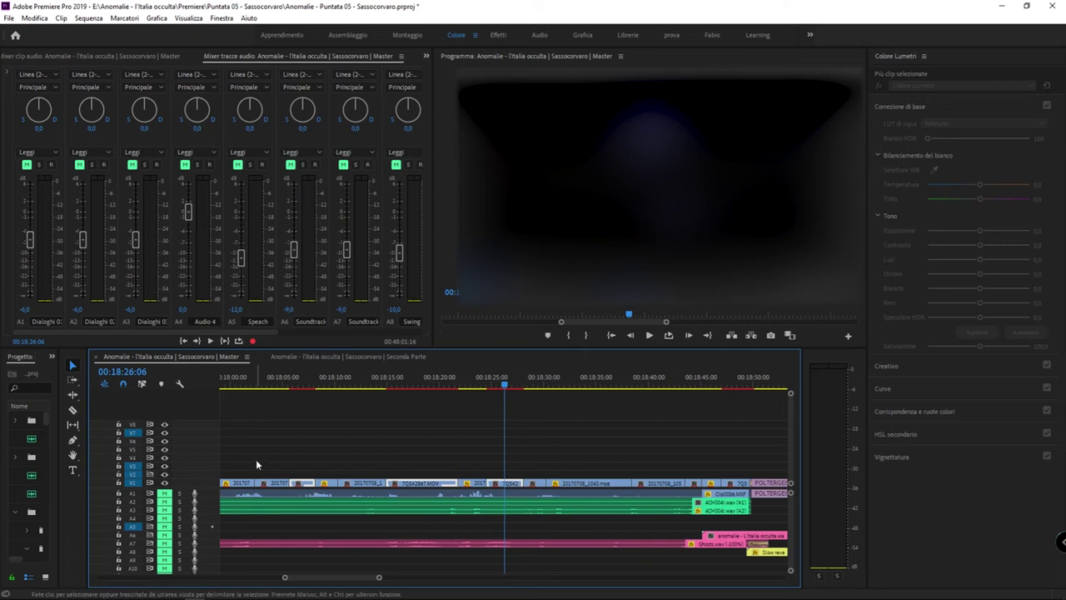
Render only the selected clips from the Sequenza menu, then cancel the render and move the playhead back
left_click(88, 17)
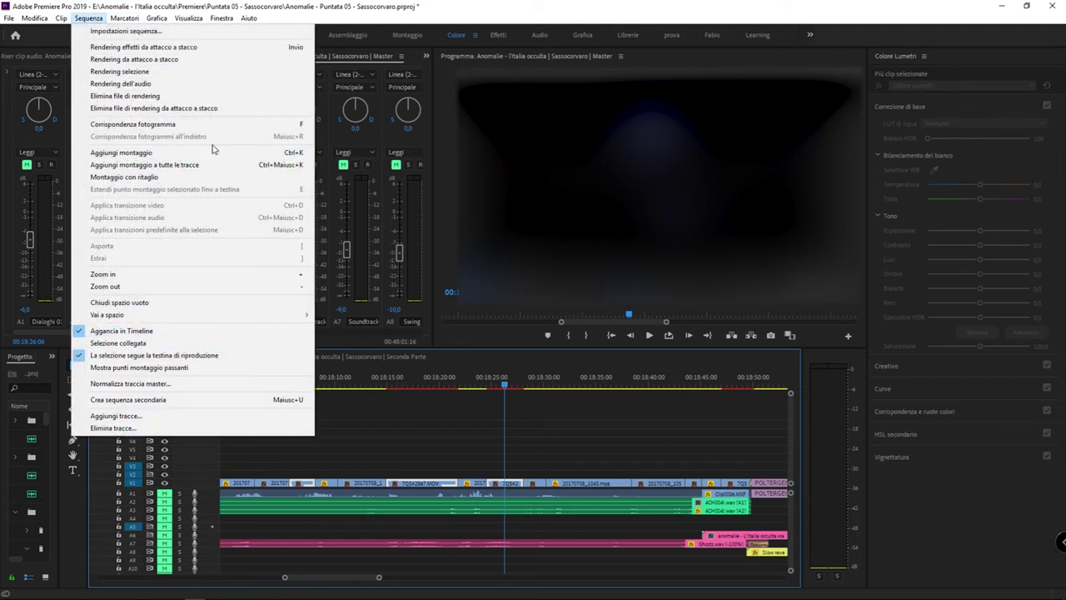
left_click(237, 72)
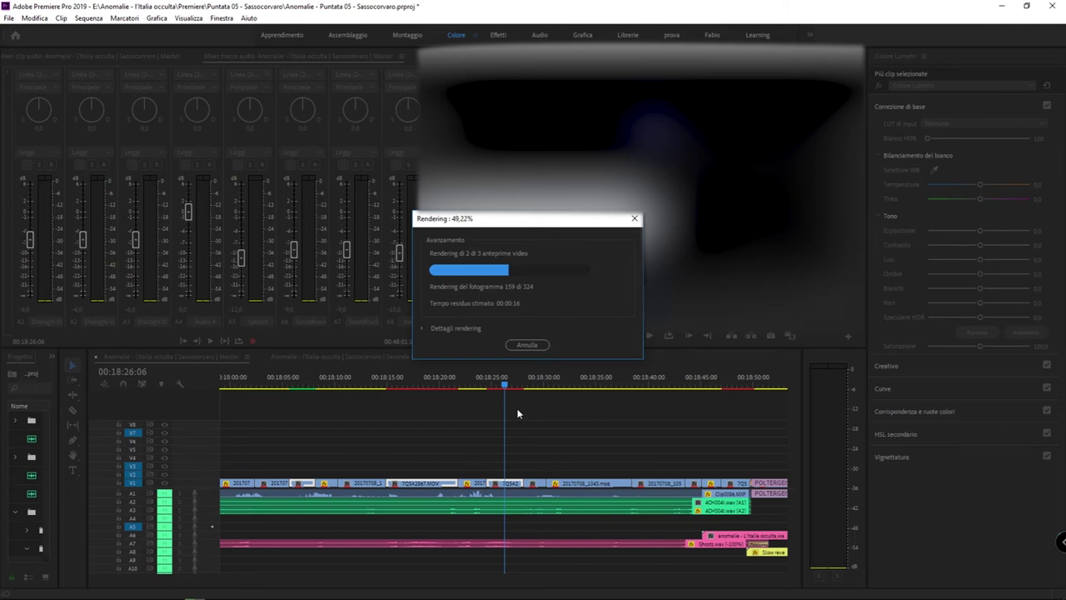
key("Escape")
mouse_move(424, 375)
left_mouse_down()
mouse_move(296, 370)
mouse_move(520, 395)
mouse_move(490, 385)
left_mouse_up()
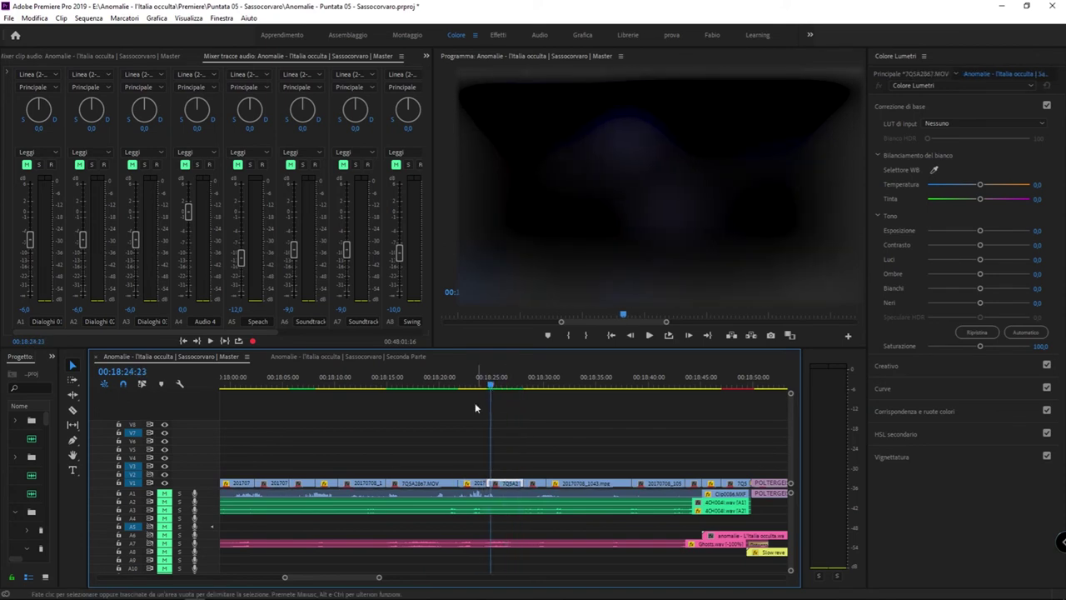
Choose Sequenza > Elimina file di rendering da attacco a stacco to remove the range's render files
left_click(88, 18)
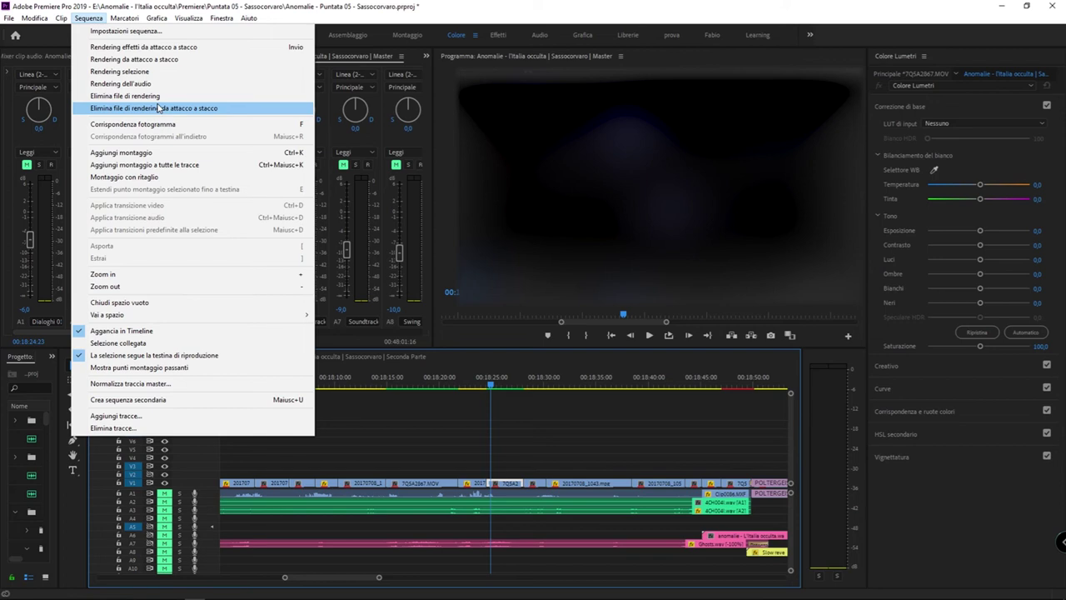
left_click(158, 108)
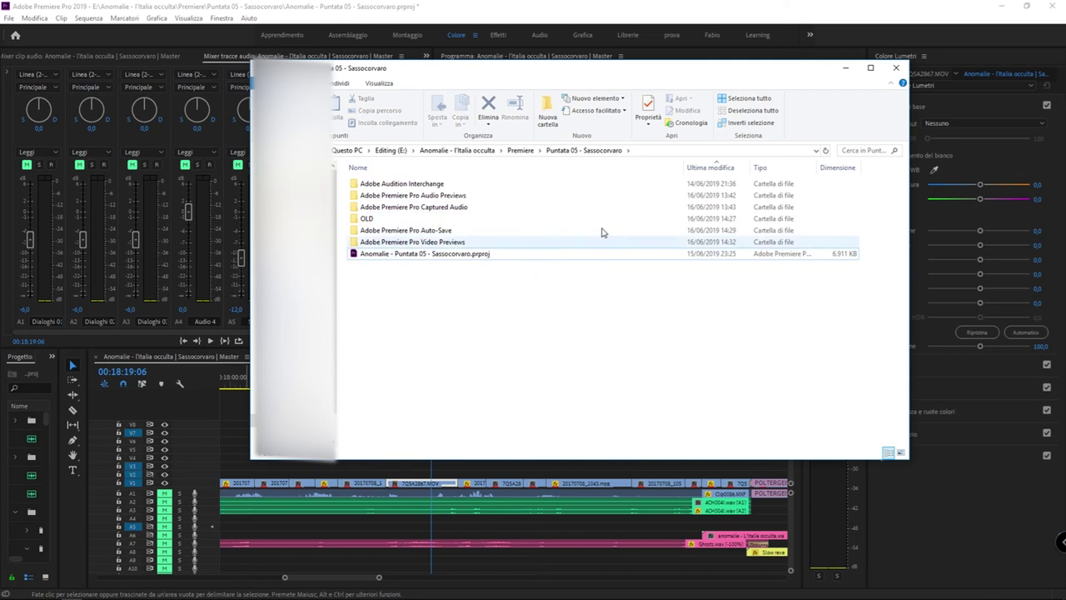
Check the project file's size, select the Audio and Video Previews folders, then clear the selection
left_click(512, 260)
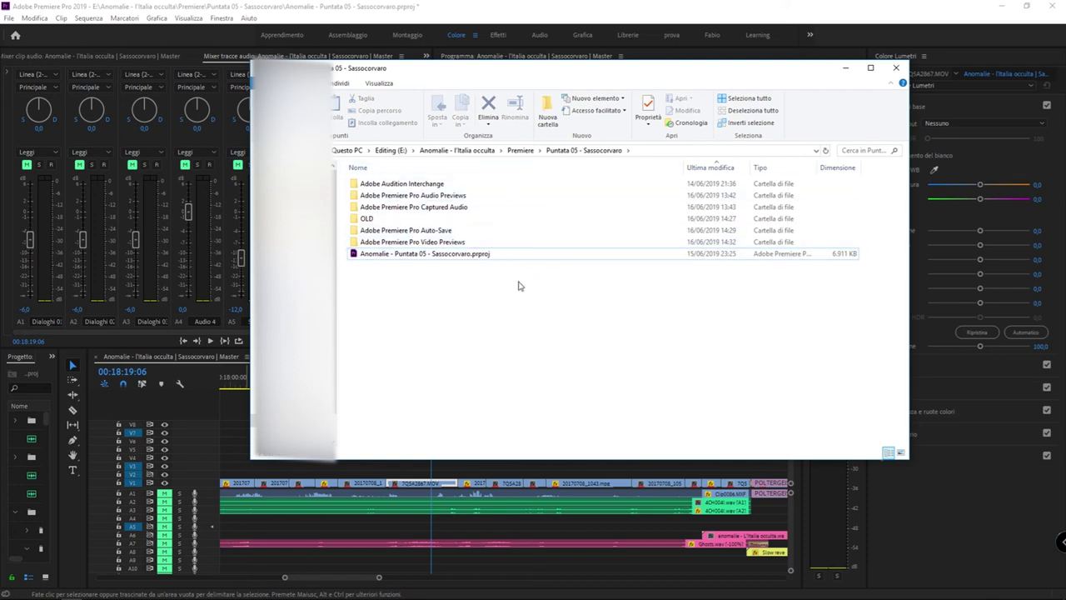
left_click(514, 263)
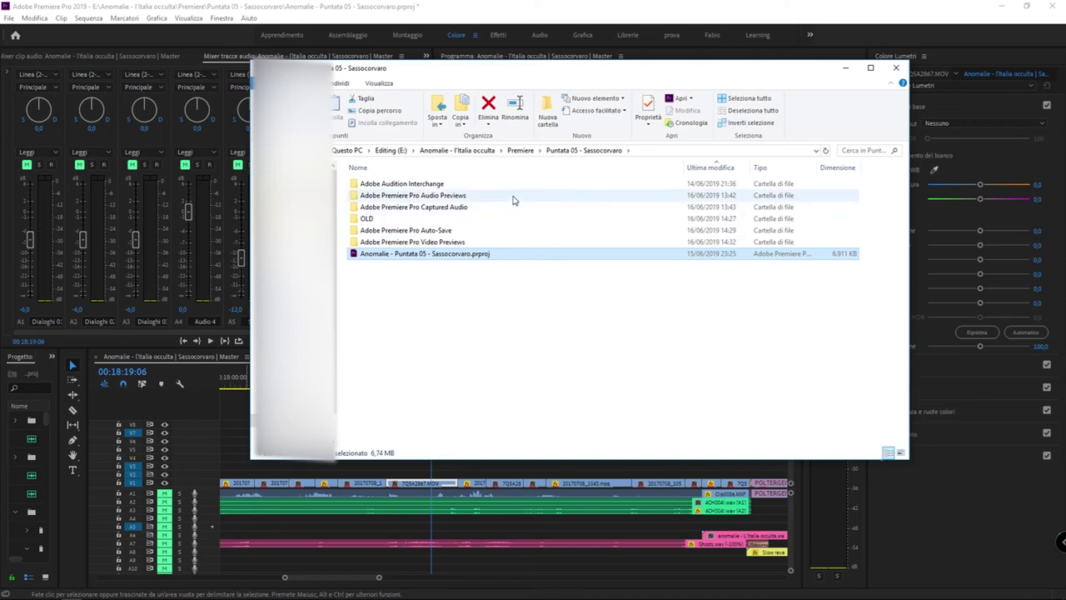
left_click(513, 199)
left_click(536, 242, "ctrl")
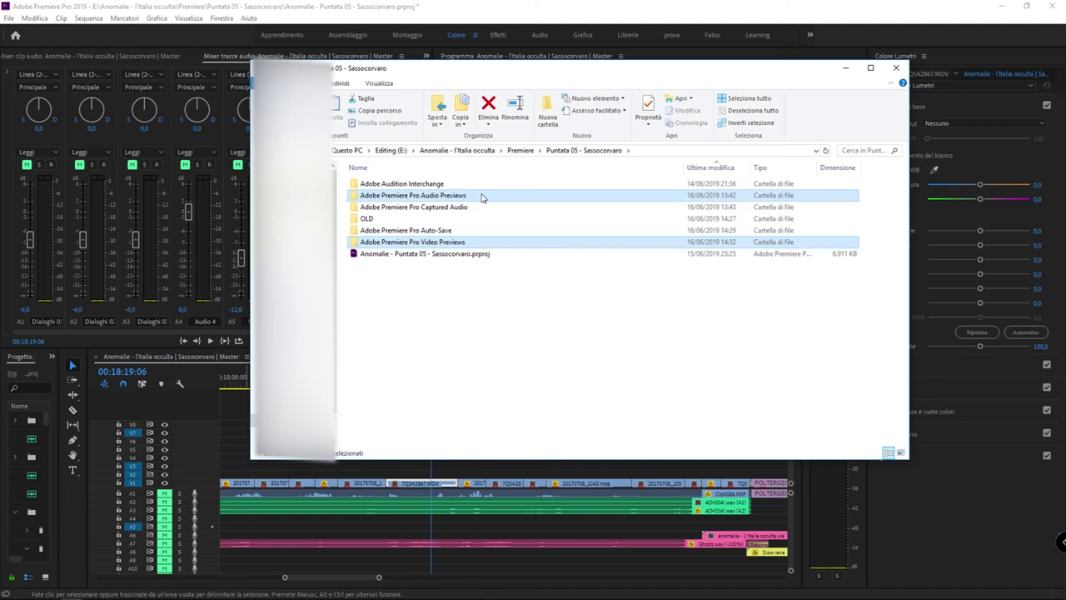
mouse_move(481, 197)
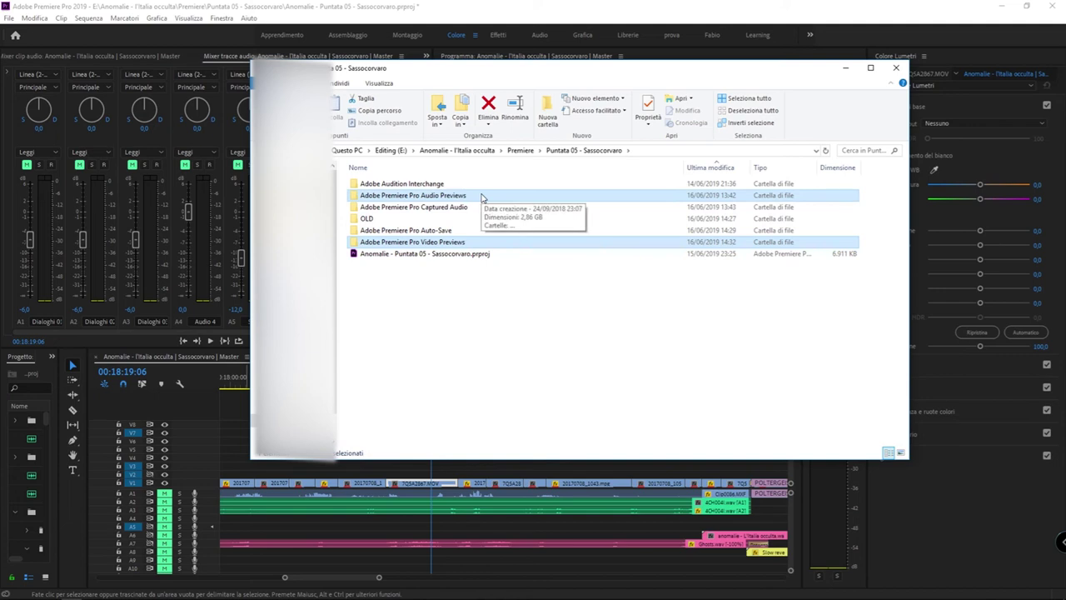
left_click(462, 295)
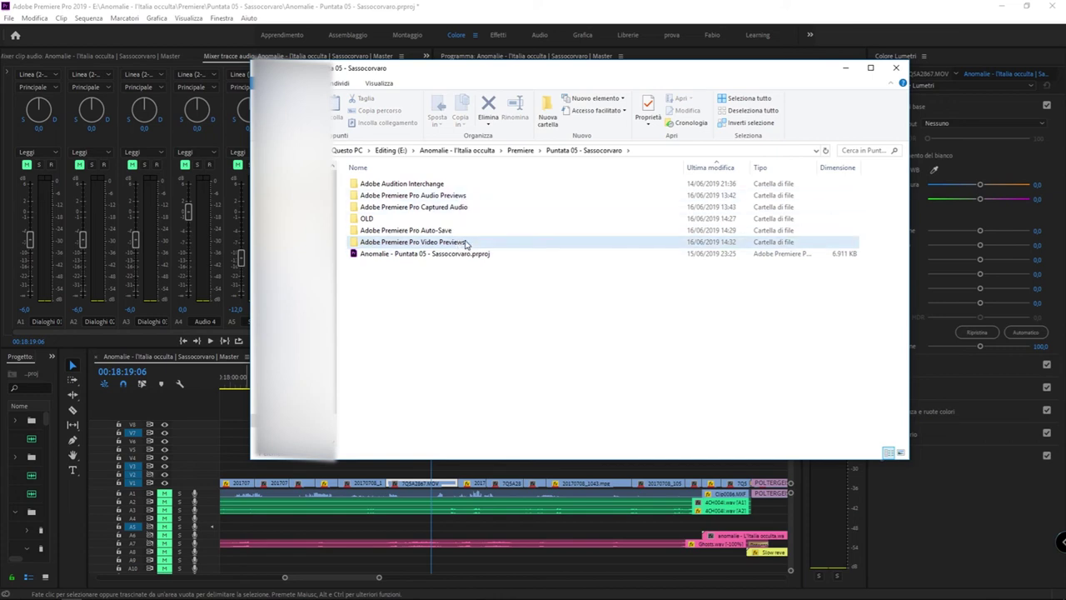
Browse into Adobe Premiere Pro Video Previews and its PRV folder, selecting the four .mov files
mouse_move(412, 188)
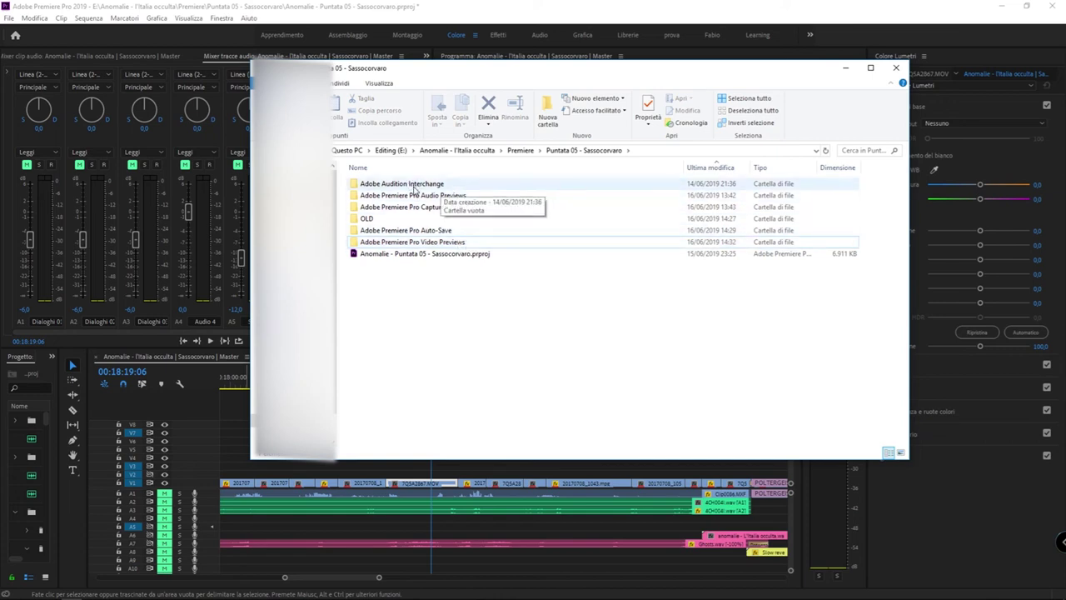
double_click(472, 243)
double_click(474, 230)
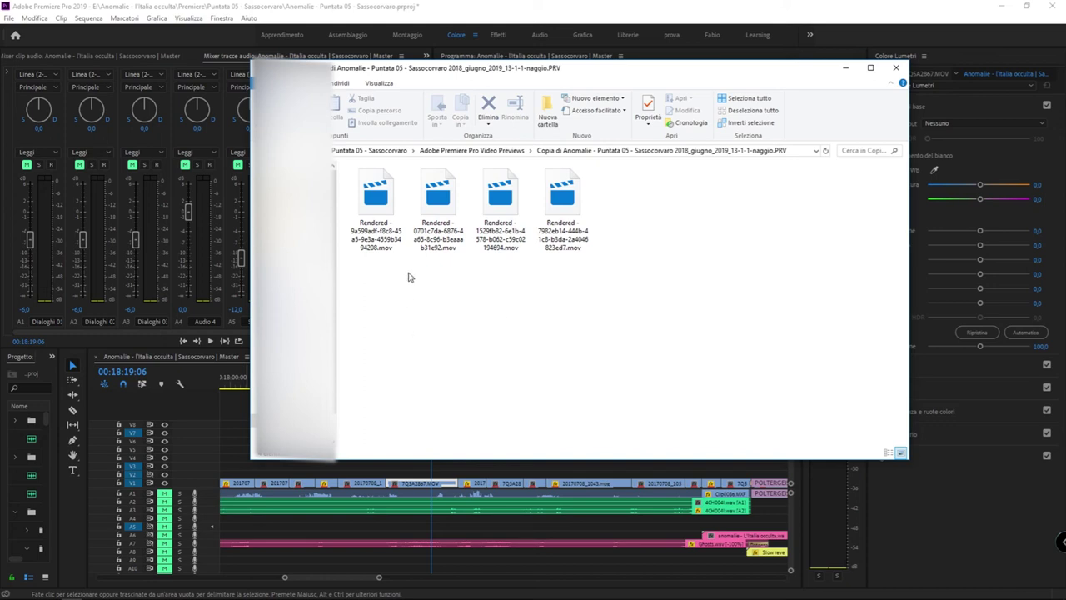
left_click_drag(377, 293, 594, 270)
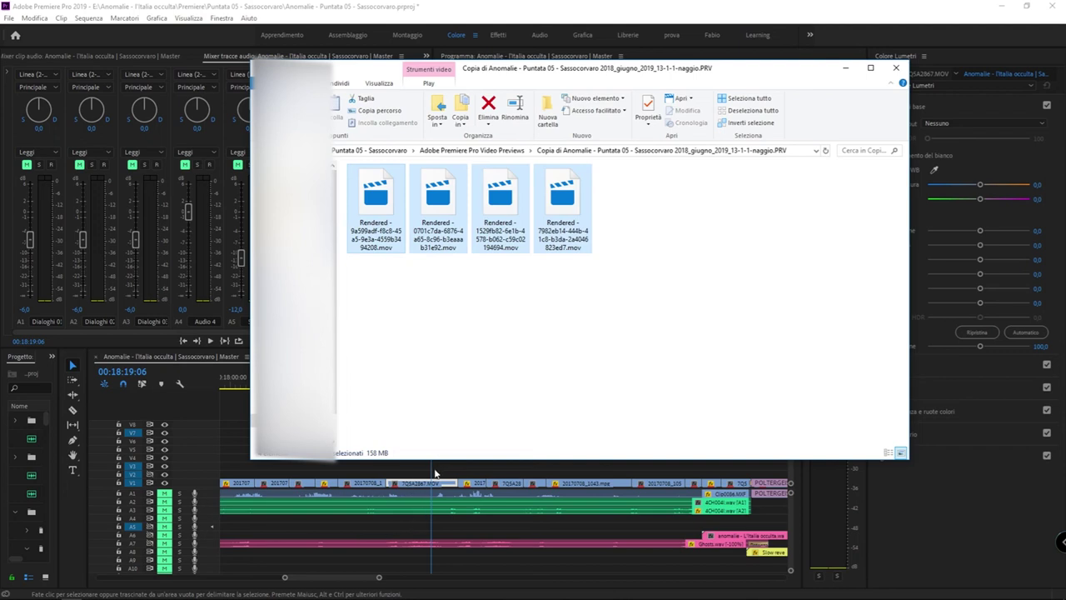
Return the playhead to 00:18:18:21, then select all five preview folders in Explorer
left_click(427, 416)
left_click_drag(420, 374, 427, 374)
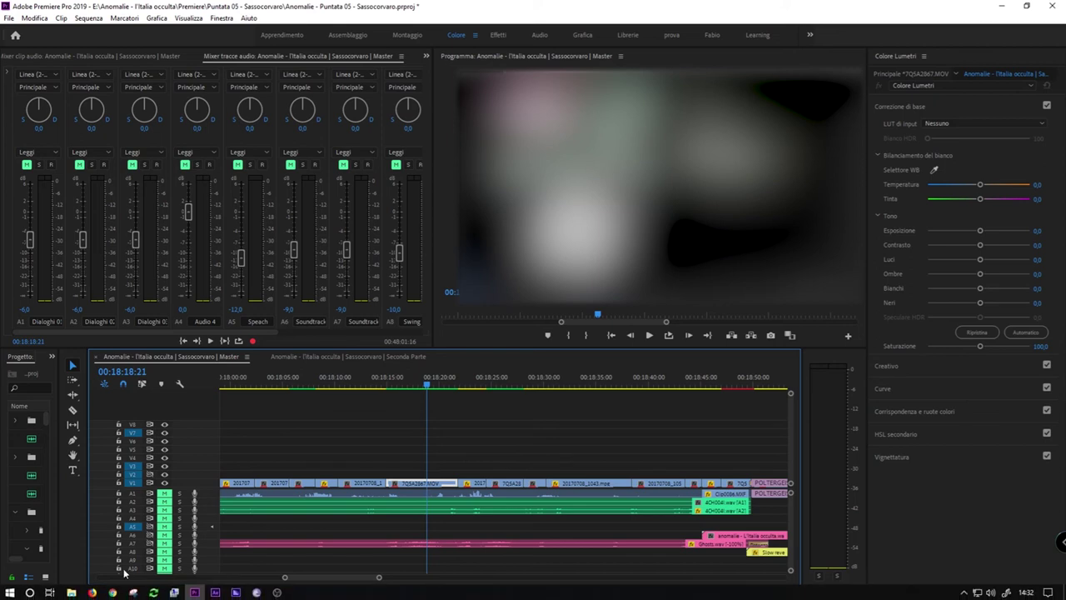
left_click(70, 592)
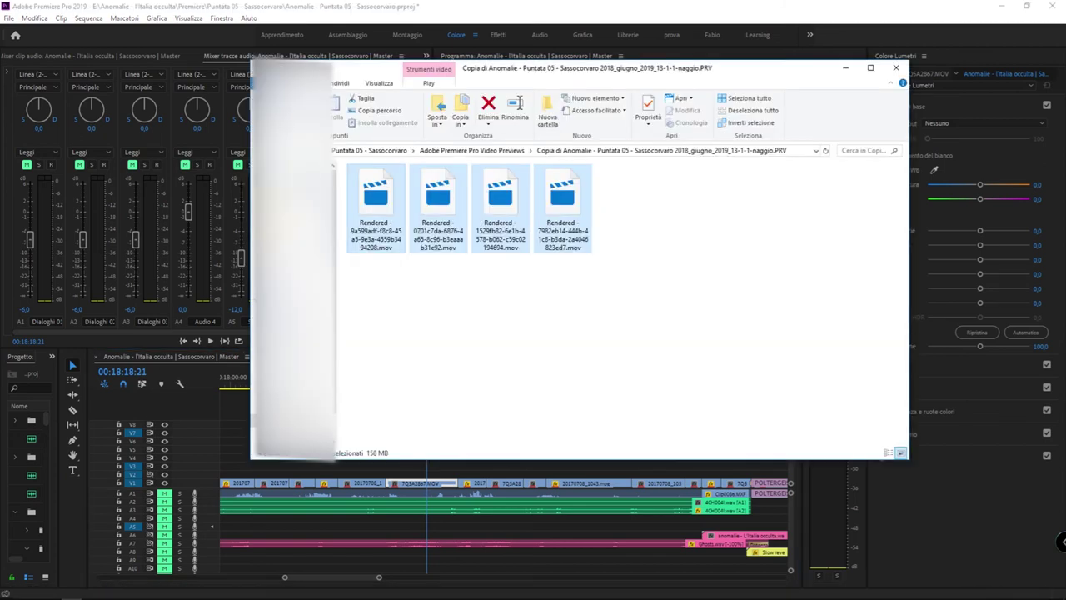
key("alt+Up")
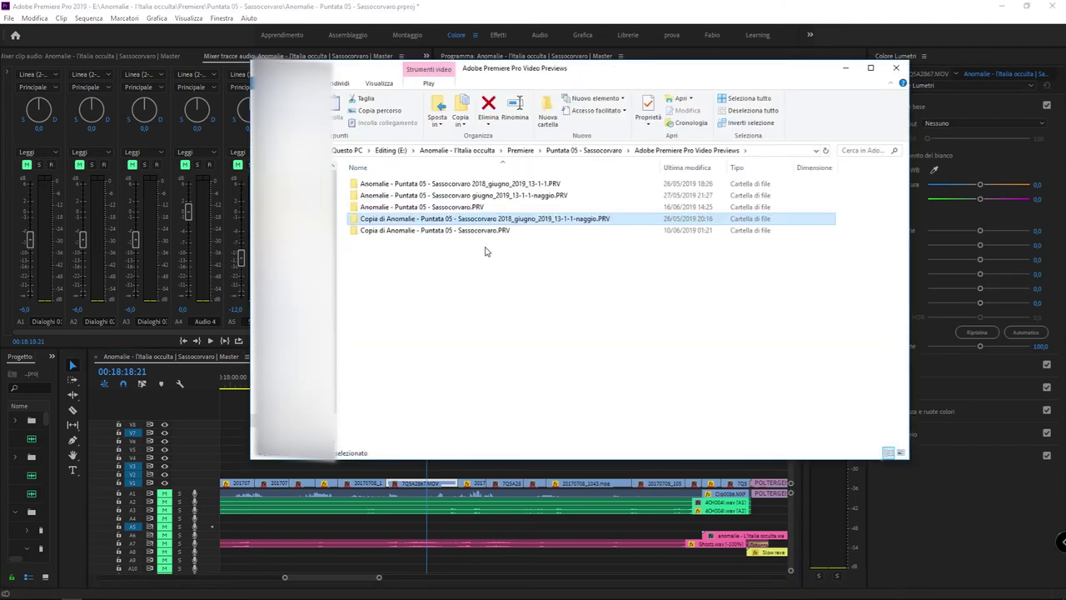
left_click_drag(498, 262, 478, 177)
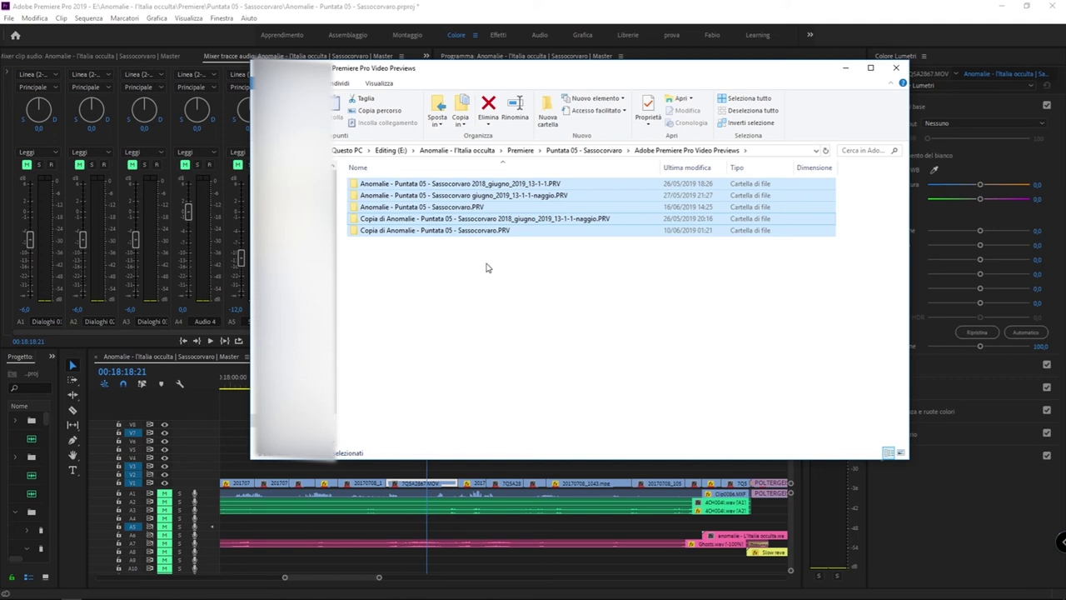
left_click(229, 438)
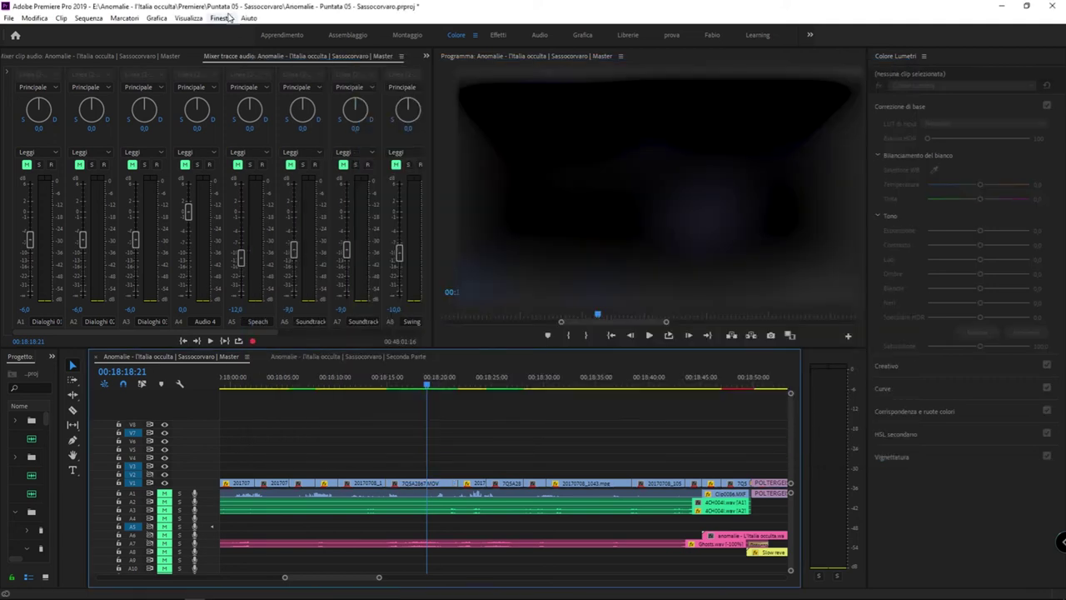
Open the Sequenza menu and dismiss it without choosing a command
left_click(102, 20)
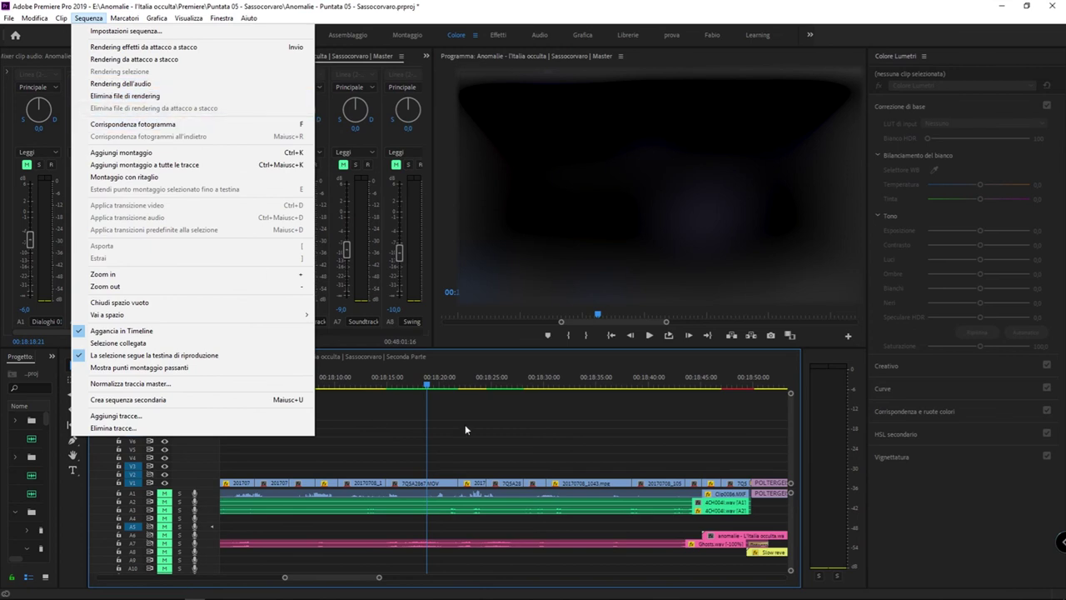
left_click(507, 453)
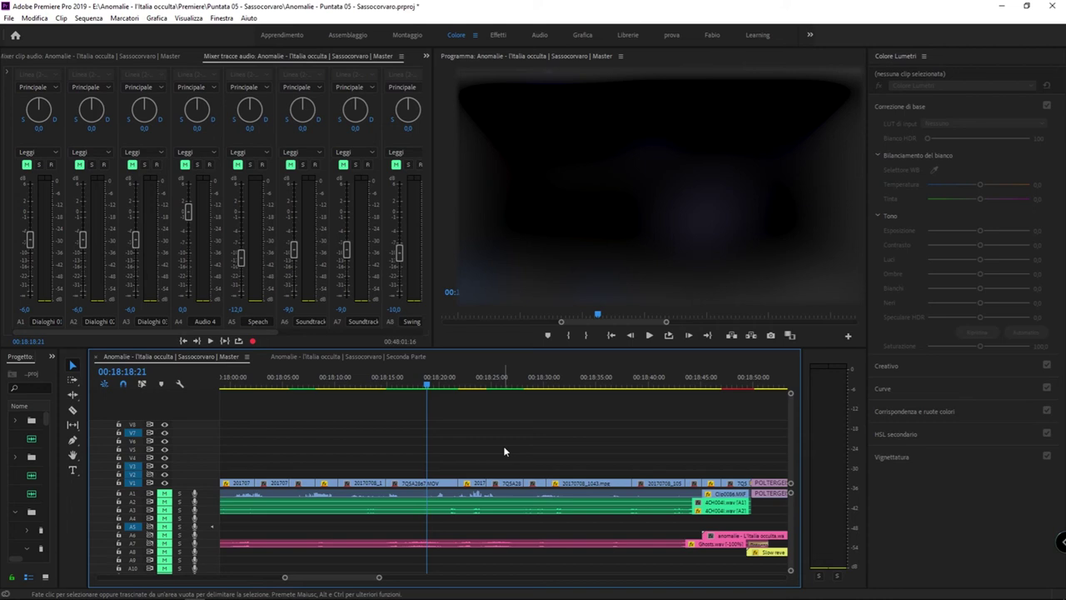
Review the Impostazioni settings for Sequenza 09 in Nuova sequenza, then cancel
key("ctrl+n")
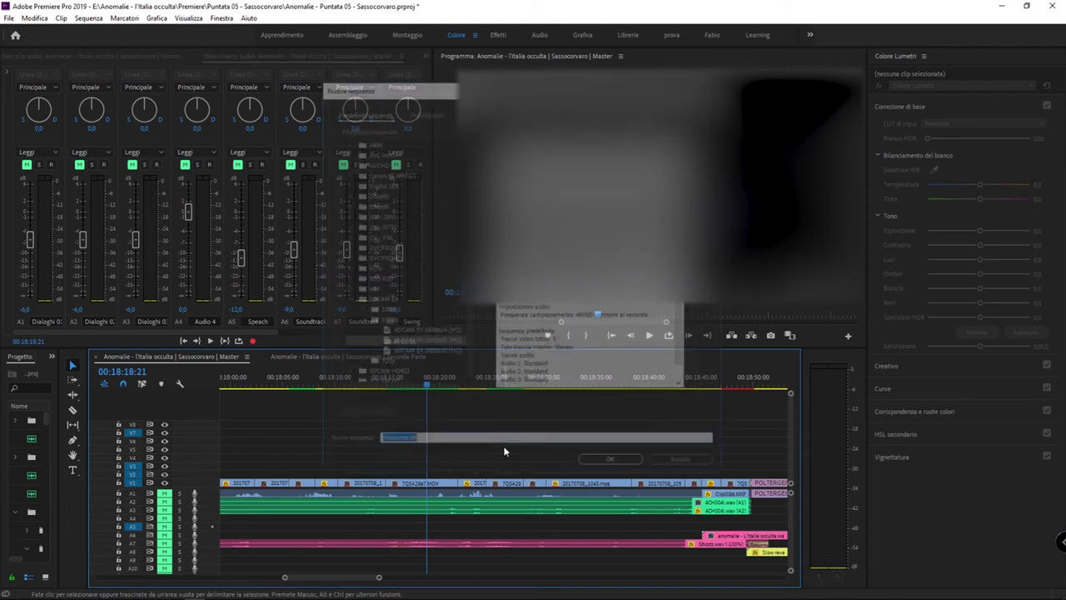
left_click(438, 113)
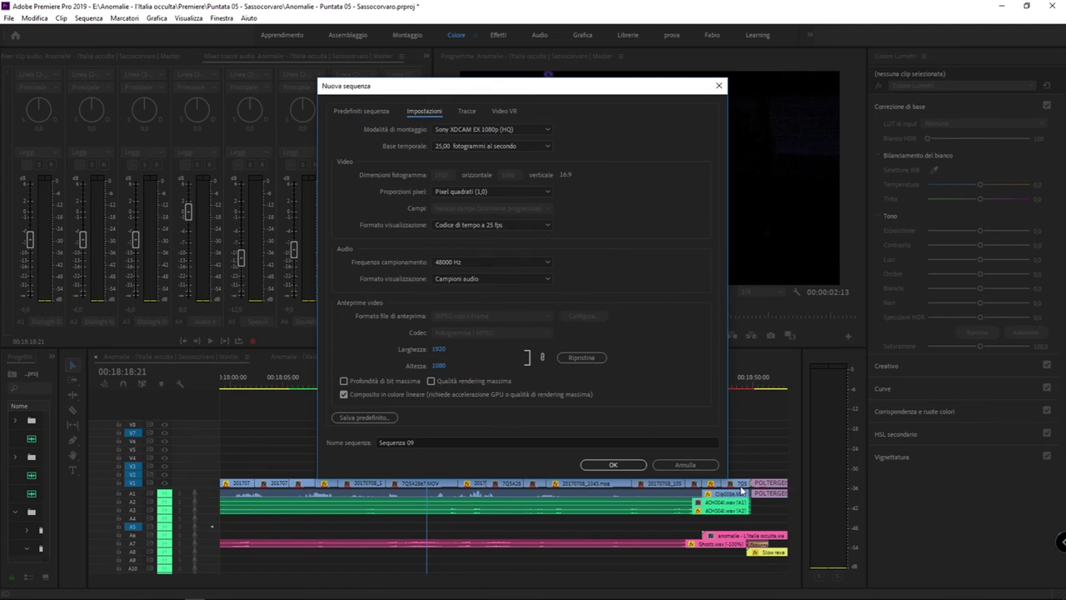
left_click(709, 465)
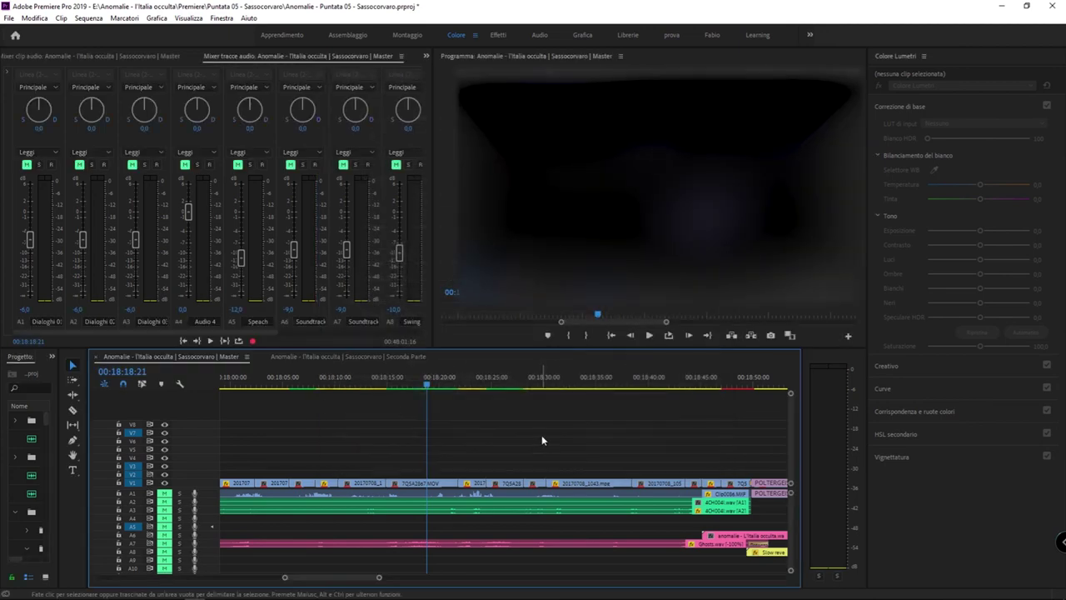